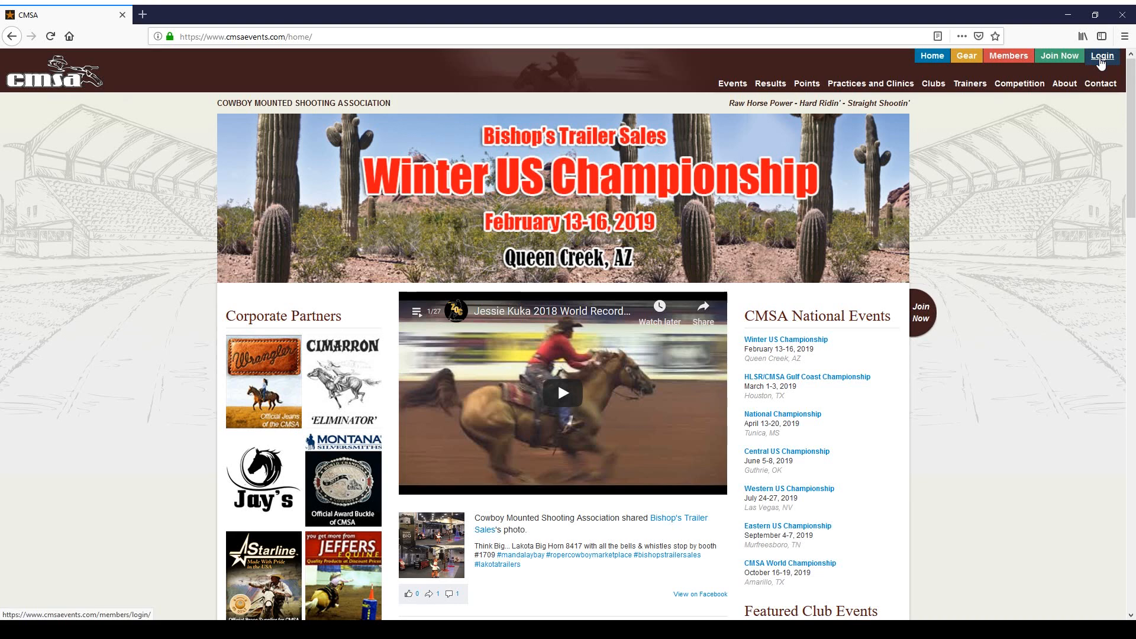
Step: Log in to the Access Member's Area with the account username and password
{"action": "left_click", "coordinate": [1100, 59]}
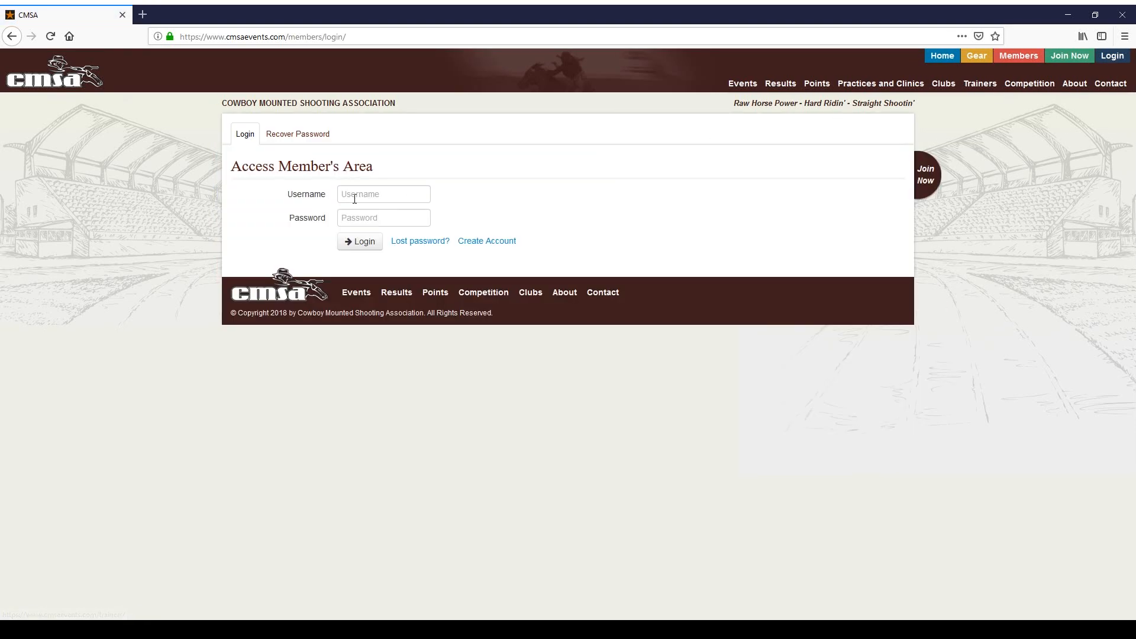
{"action": "left_click", "coordinate": [354, 198]}
{"action": "type", "text": "mamar5866"}
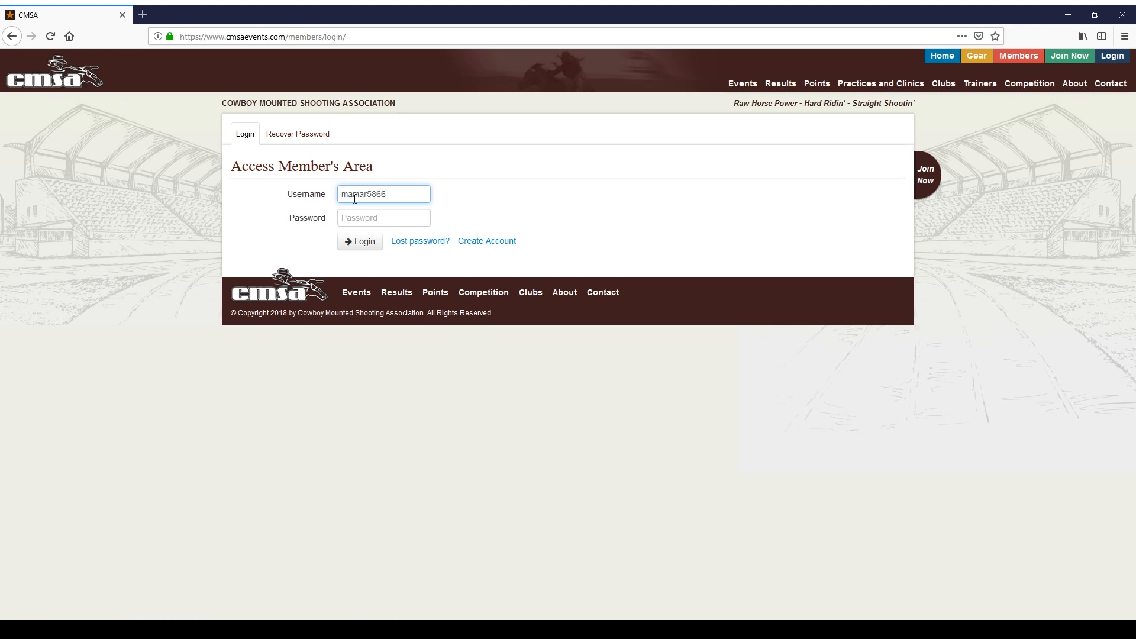
{"action": "key", "text": "Tab"}
{"action": "type", "text": "•••••••••"}
{"action": "left_click", "coordinate": [362, 242]}
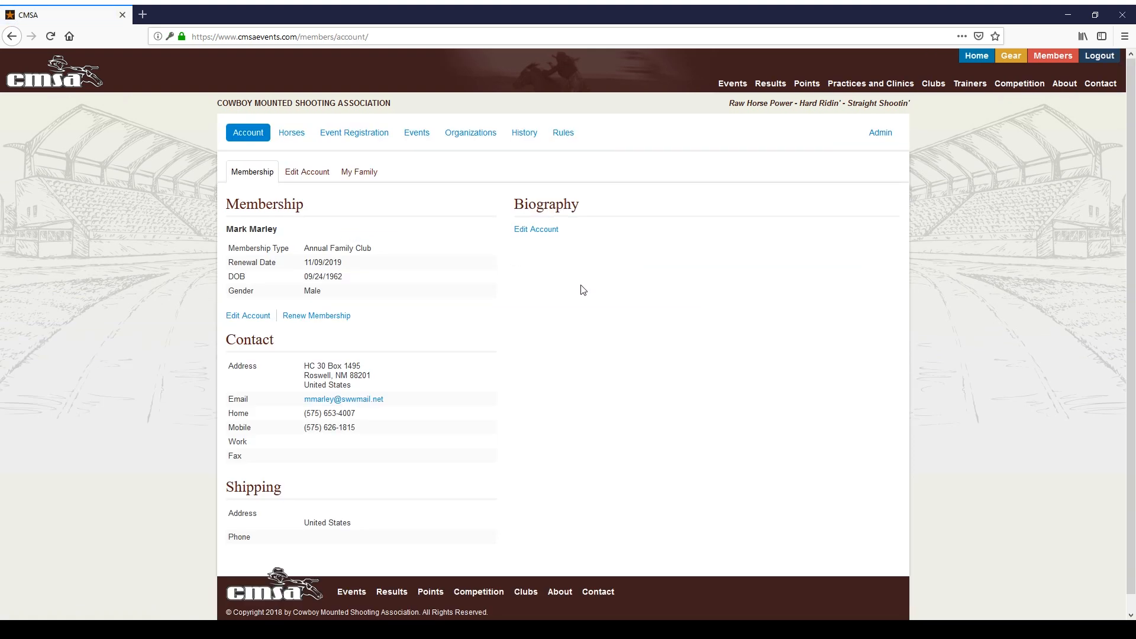
Step: Submit a new club event from the Events tab, hosted by AZ1 - Cowboy Mounted Shooting Association
{"action": "left_click", "coordinate": [427, 138]}
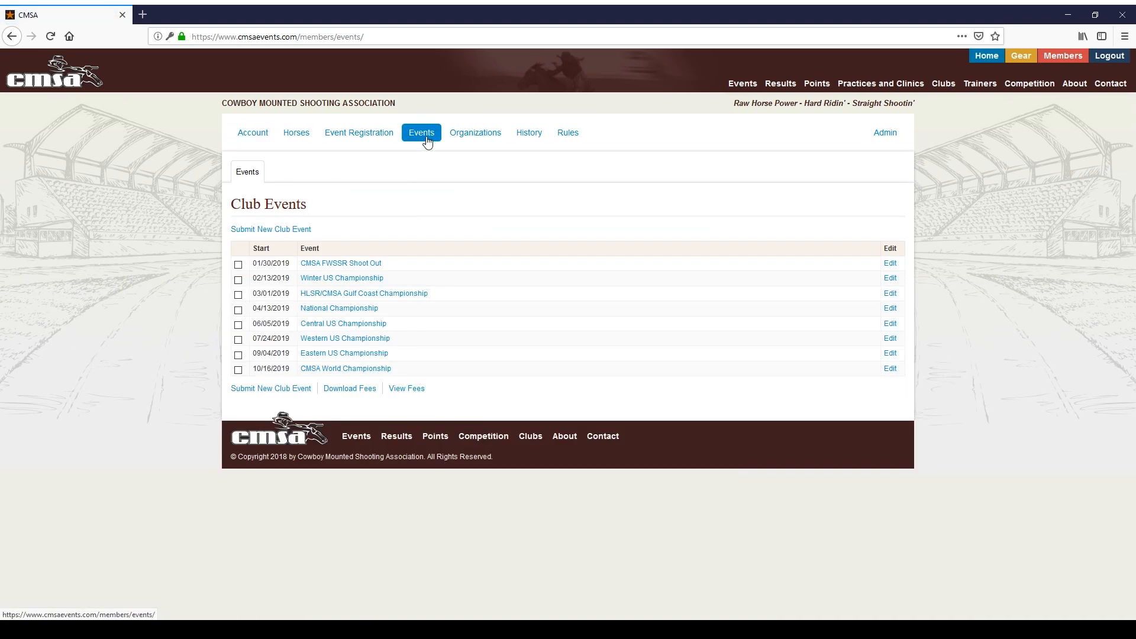
{"action": "left_click", "coordinate": [301, 231]}
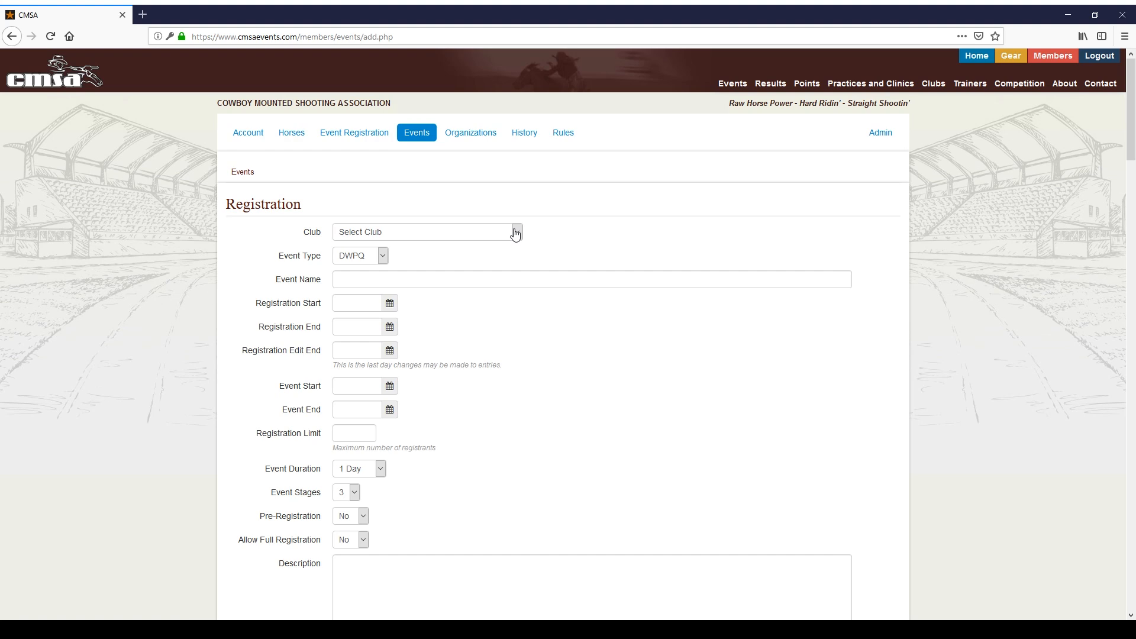
{"action": "left_click", "coordinate": [515, 233]}
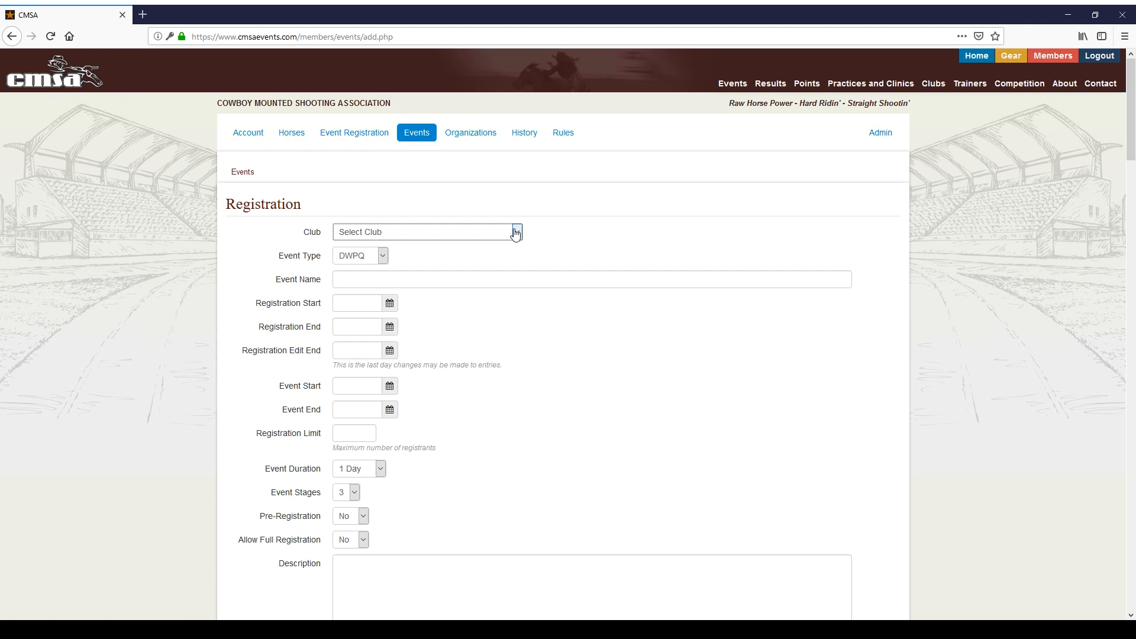
{"action": "left_click", "coordinate": [462, 260]}
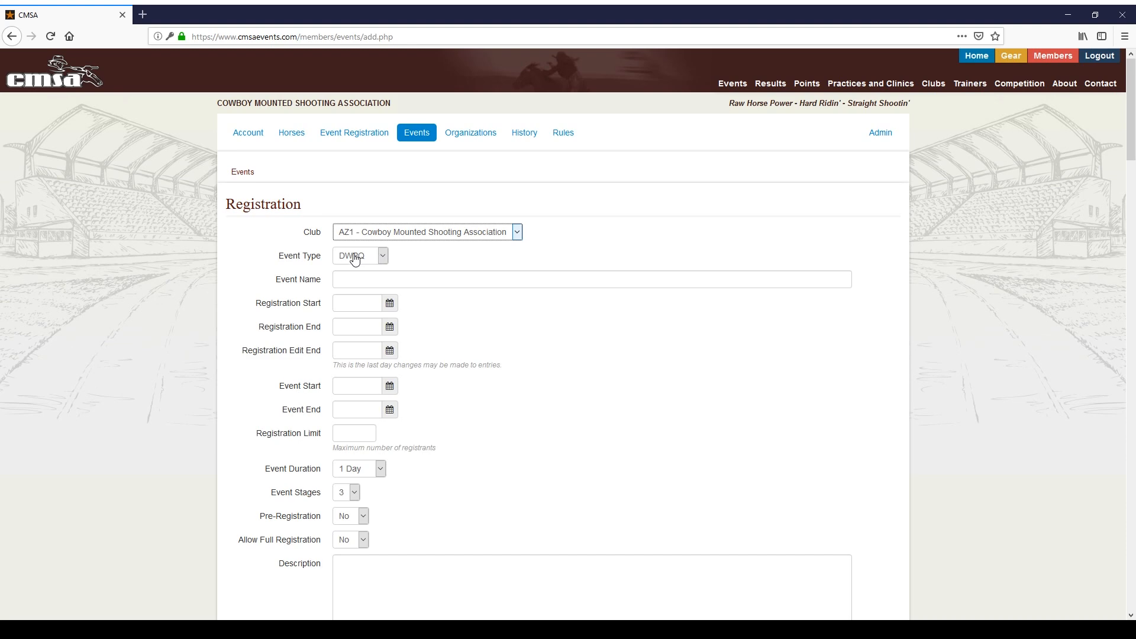
{"action": "left_click", "coordinate": [356, 275]}
{"action": "left_click", "coordinate": [370, 276]}
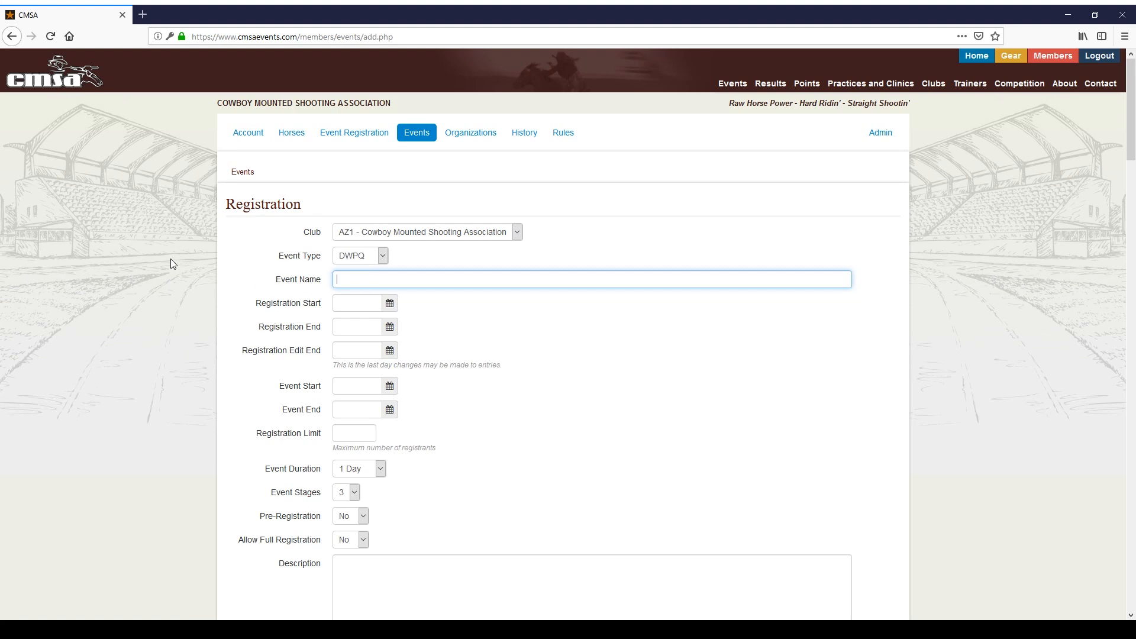
Step: Enter the event name 'Test Event' with registration running 12/01/2018 to 12/12/2018
{"action": "type", "text": "Test Event"}
{"action": "left_click", "coordinate": [361, 305]}
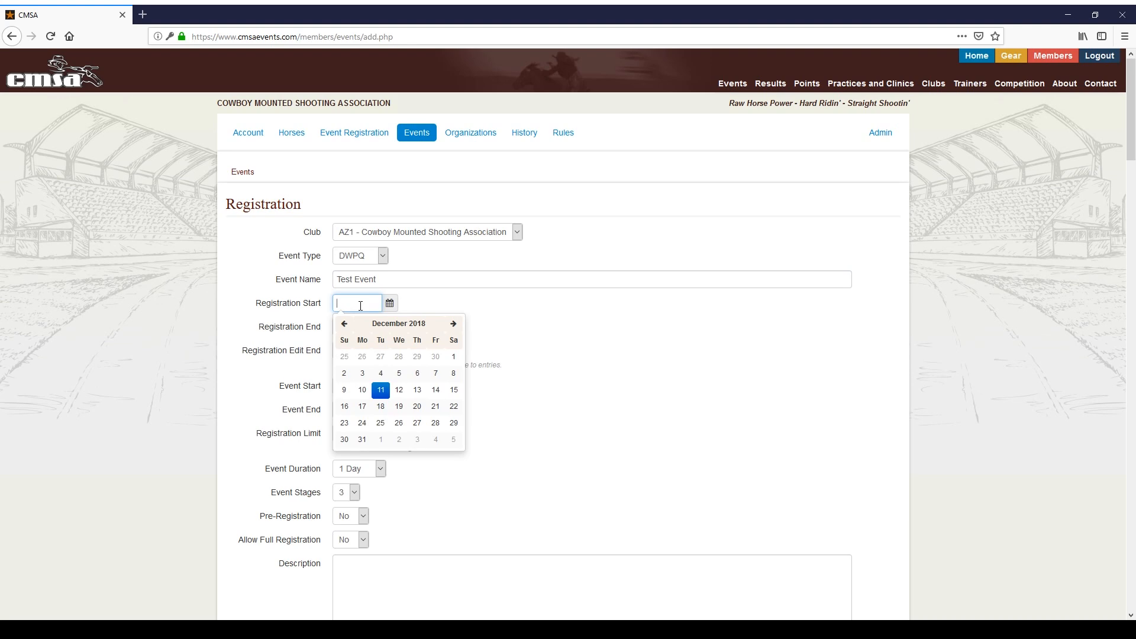
{"action": "left_click", "coordinate": [454, 360]}
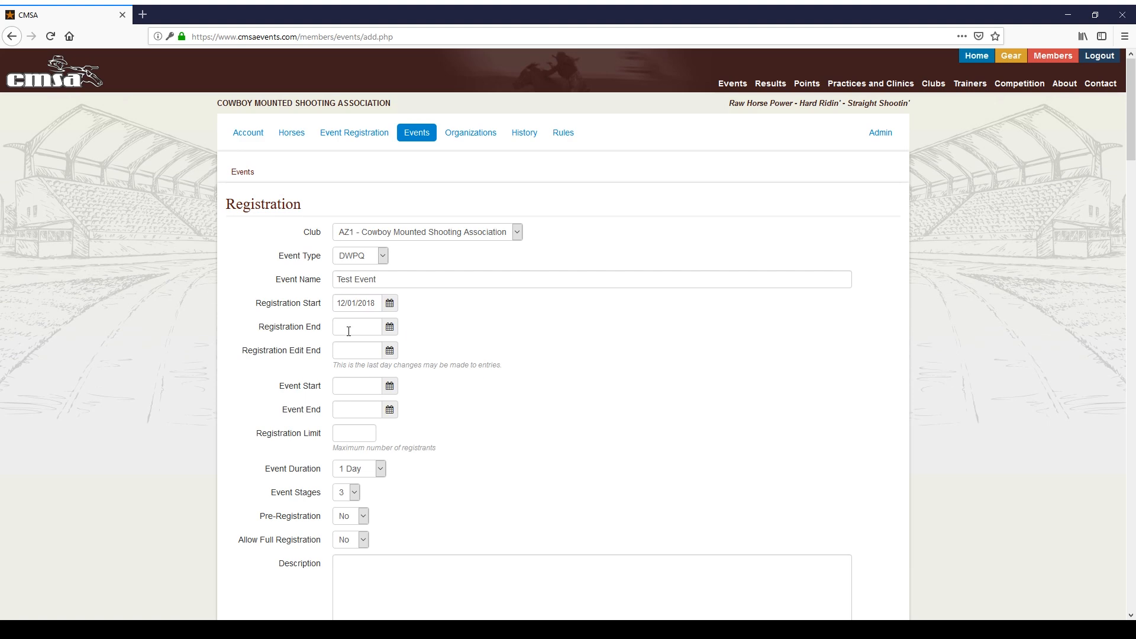
{"action": "left_click", "coordinate": [348, 332]}
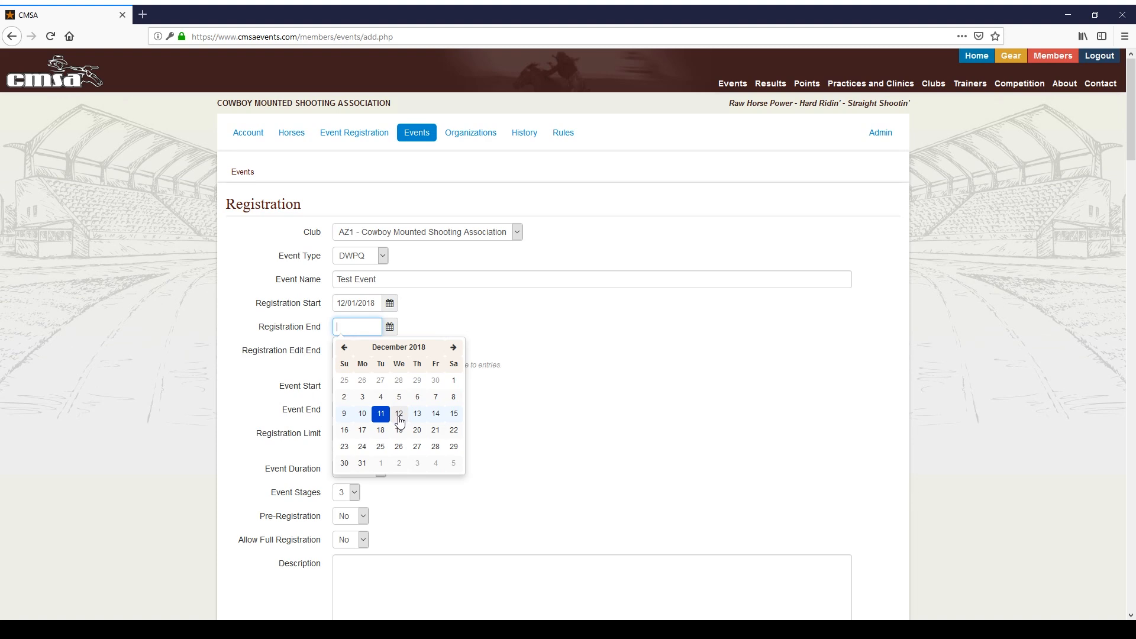
{"action": "left_click", "coordinate": [399, 414]}
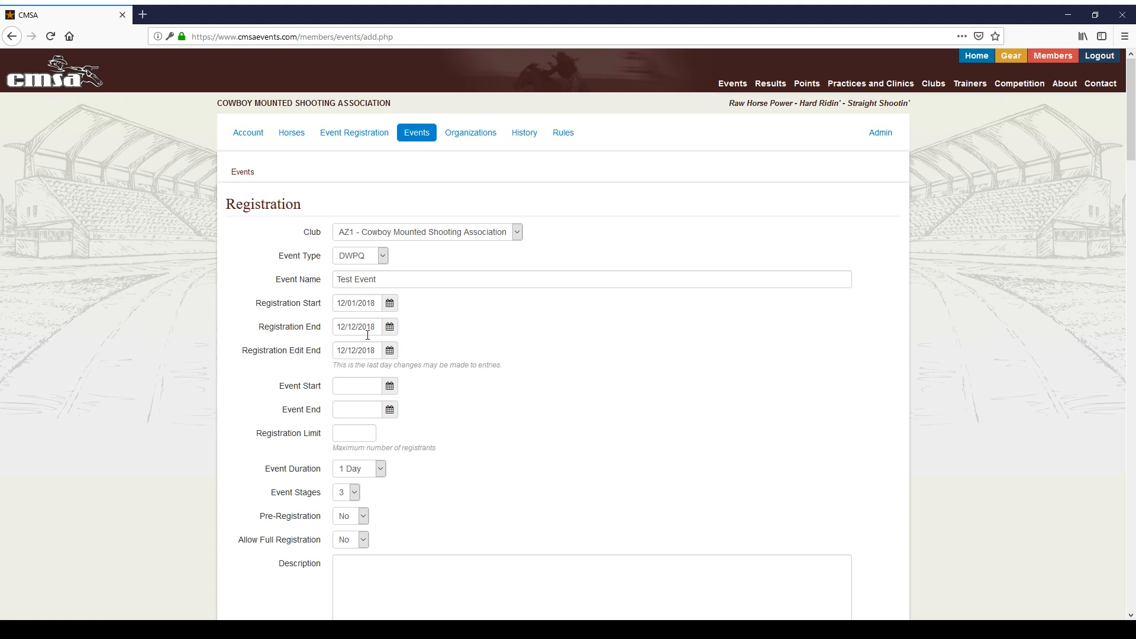
{"action": "left_click", "coordinate": [361, 350]}
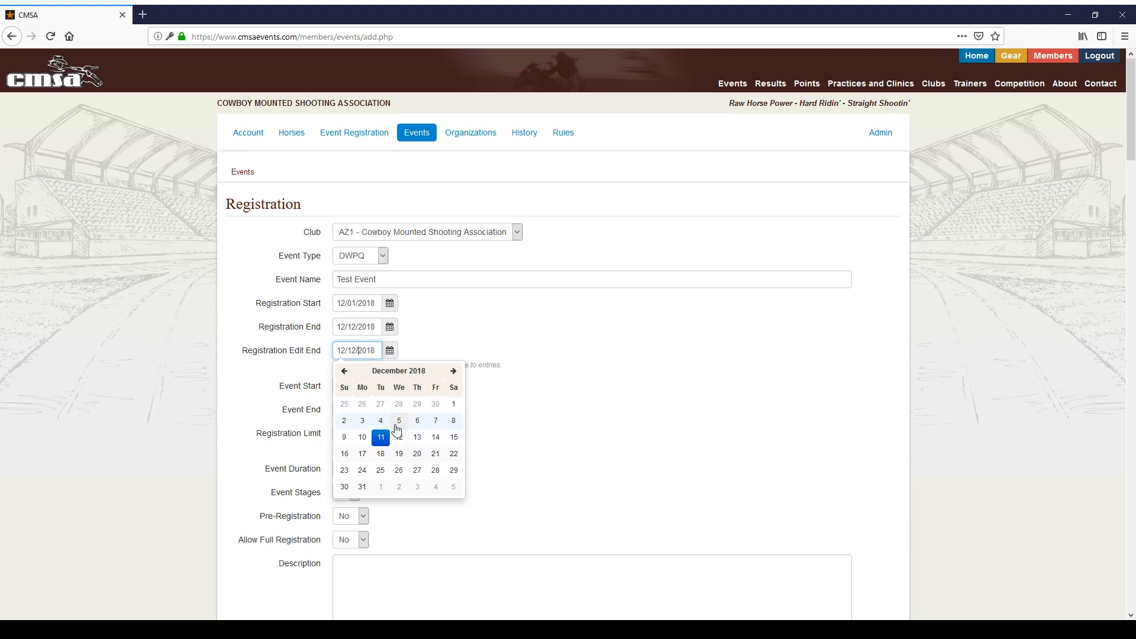
Step: Set the registration edit end to 12/11/2018 and event start and end to 12/15/2018
{"action": "left_click", "coordinate": [539, 381]}
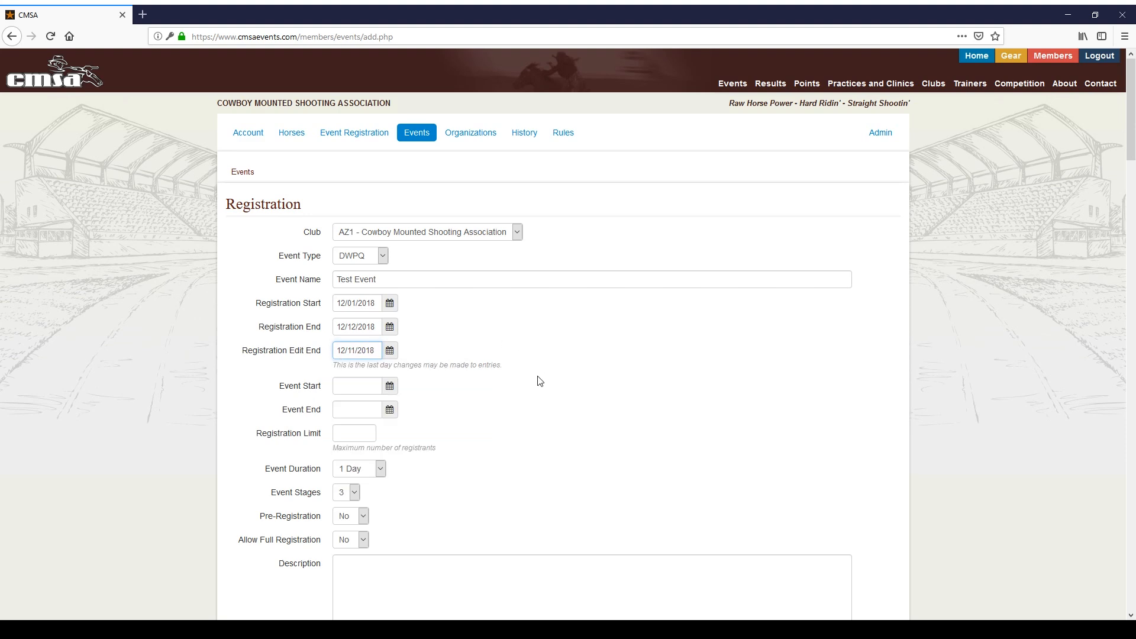
{"action": "left_click", "coordinate": [360, 390]}
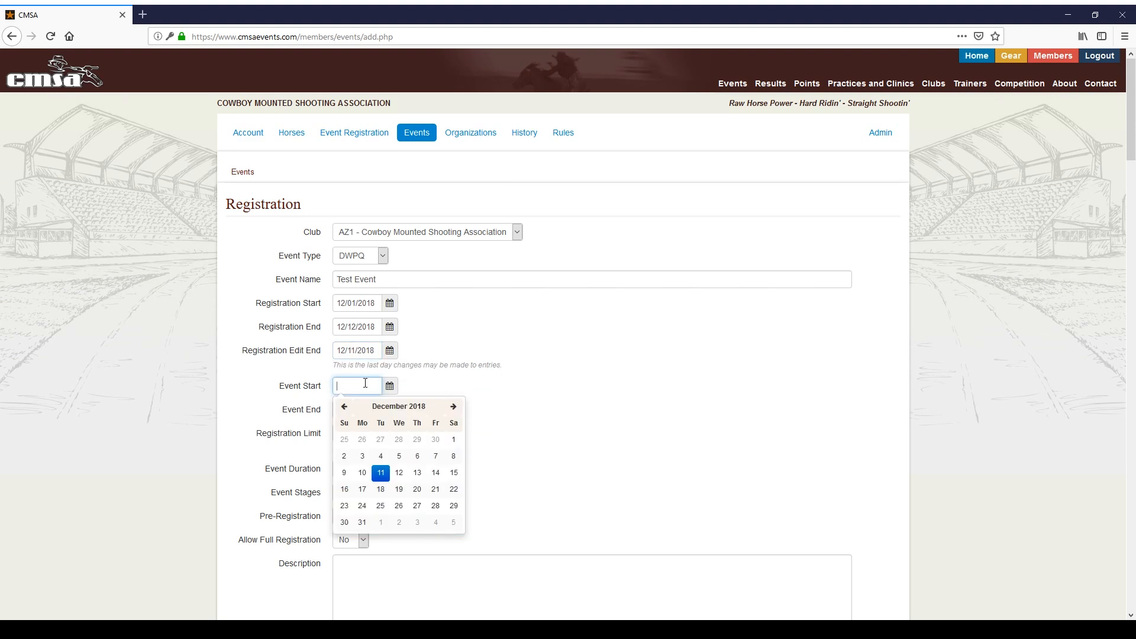
{"action": "left_click", "coordinate": [459, 476]}
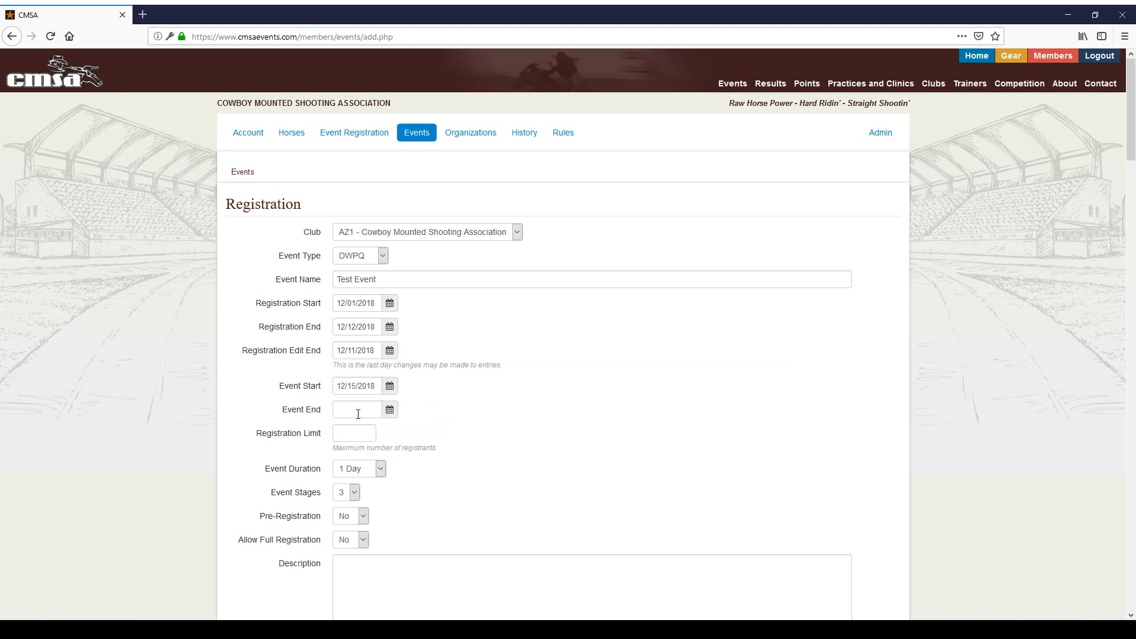
{"action": "left_click", "coordinate": [357, 411]}
{"action": "left_click", "coordinate": [453, 500]}
Step: Rename the event to 'Test Event 1'
{"action": "left_click", "coordinate": [430, 280]}
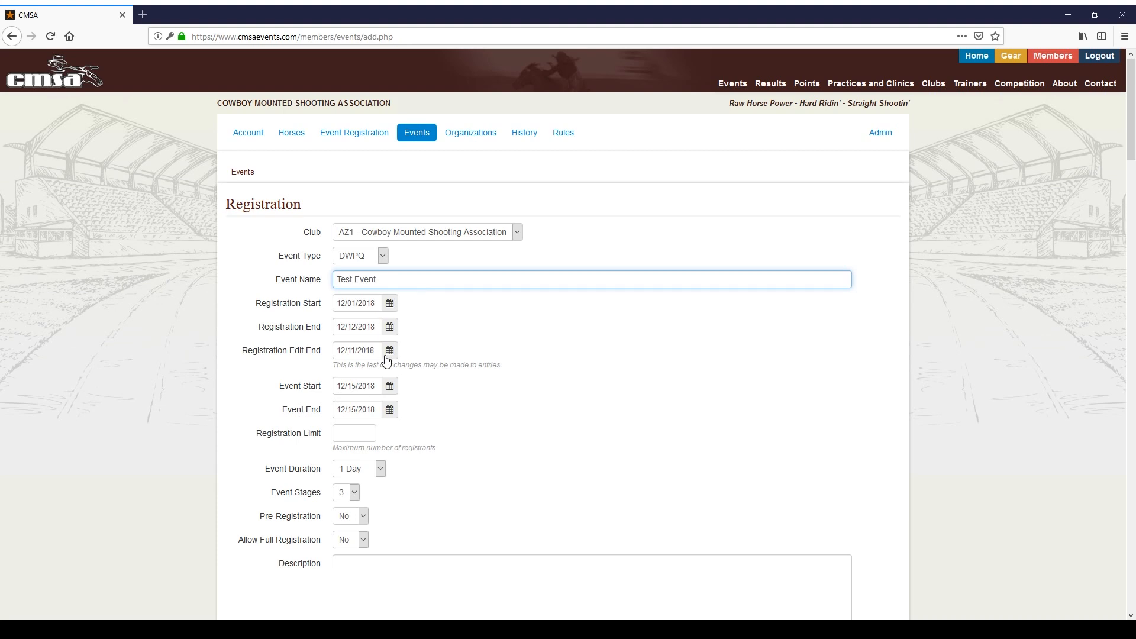
{"action": "type", "text": "1"}
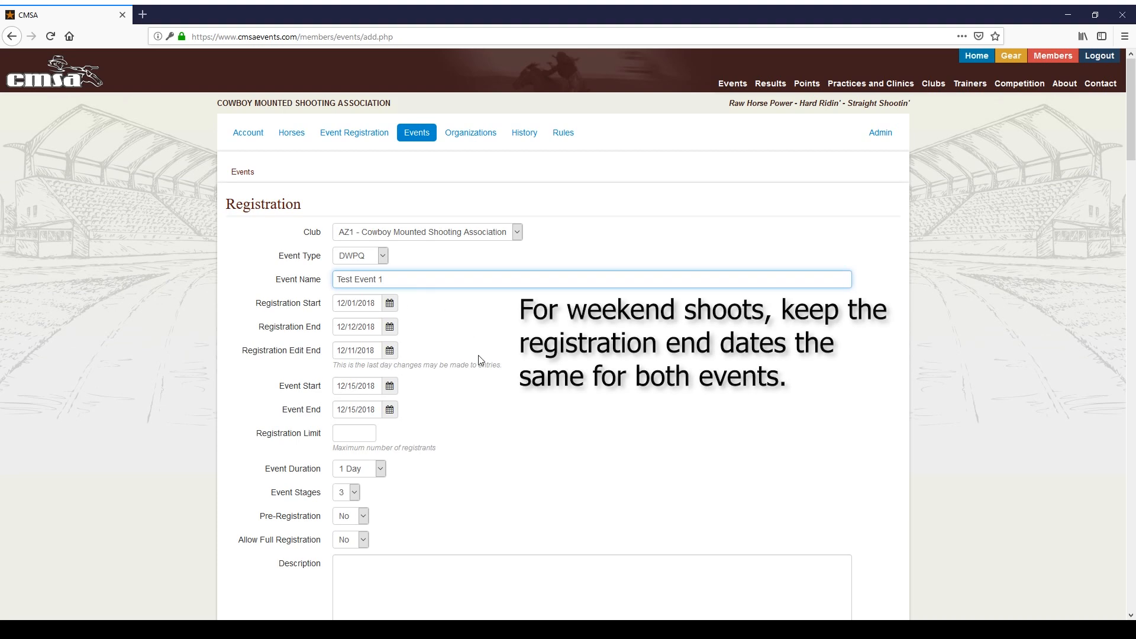
{"action": "left_click", "coordinate": [478, 356]}
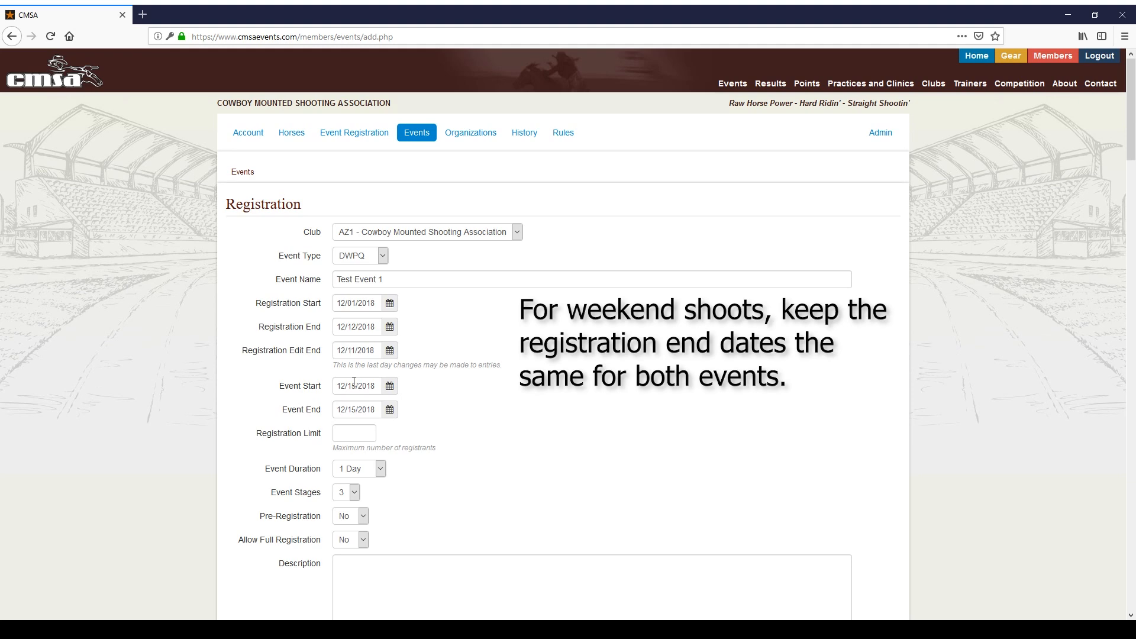
Step: Set the registration limit to 50
{"action": "left_click", "coordinate": [371, 438]}
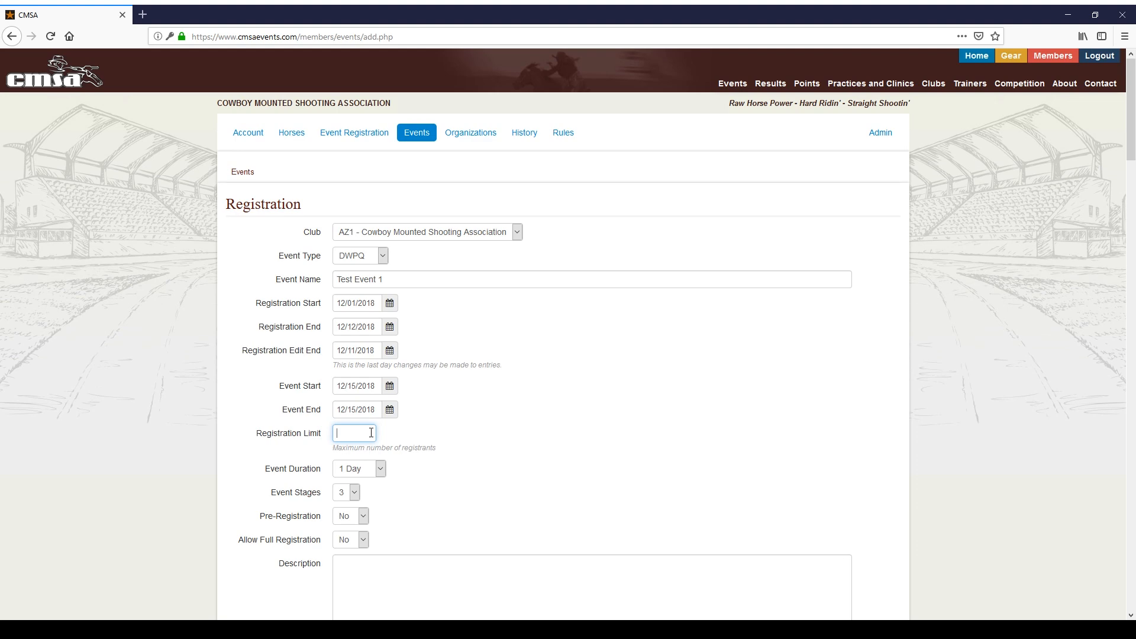
{"action": "type", "text": "50"}
{"action": "scroll", "coordinate": [424, 430], "scroll_direction": "down", "scroll_amount": 1}
{"action": "scroll", "coordinate": [425, 431], "scroll_direction": "down", "scroll_amount": 2}
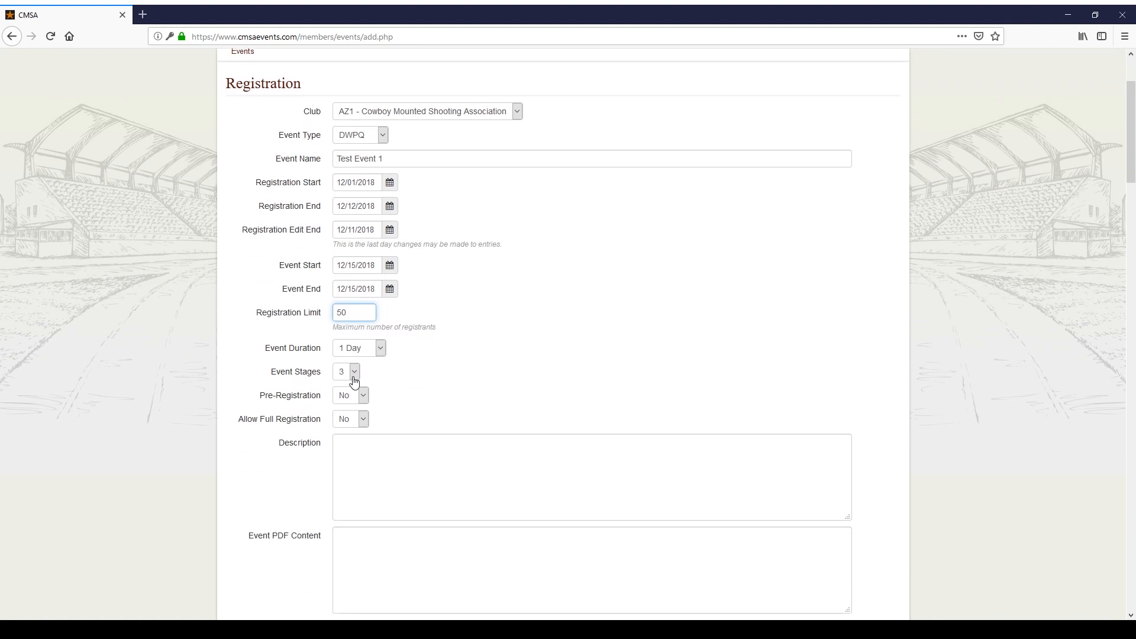
Step: Set event stages to 4 and Allow Full Registration to Yes
{"action": "left_click", "coordinate": [354, 371]}
{"action": "left_click", "coordinate": [353, 405]}
{"action": "left_click", "coordinate": [393, 374]}
{"action": "left_click", "coordinate": [363, 400]}
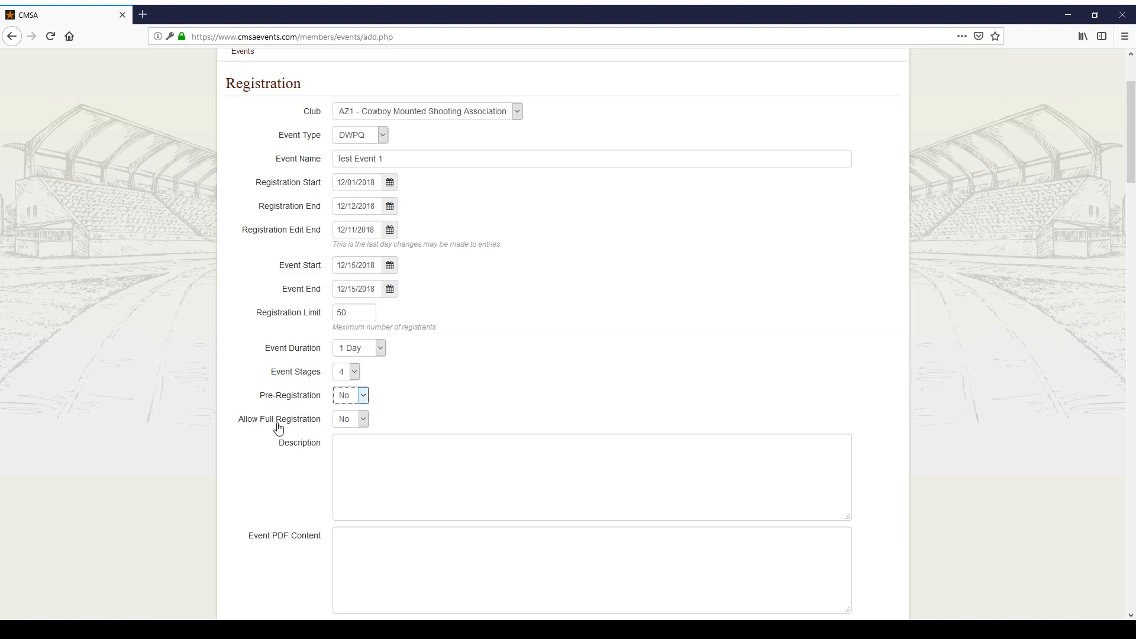
{"action": "left_click", "coordinate": [353, 420]}
{"action": "key", "text": "Down"}
{"action": "scroll", "coordinate": [345, 435], "scroll_direction": "down", "scroll_amount": 3}
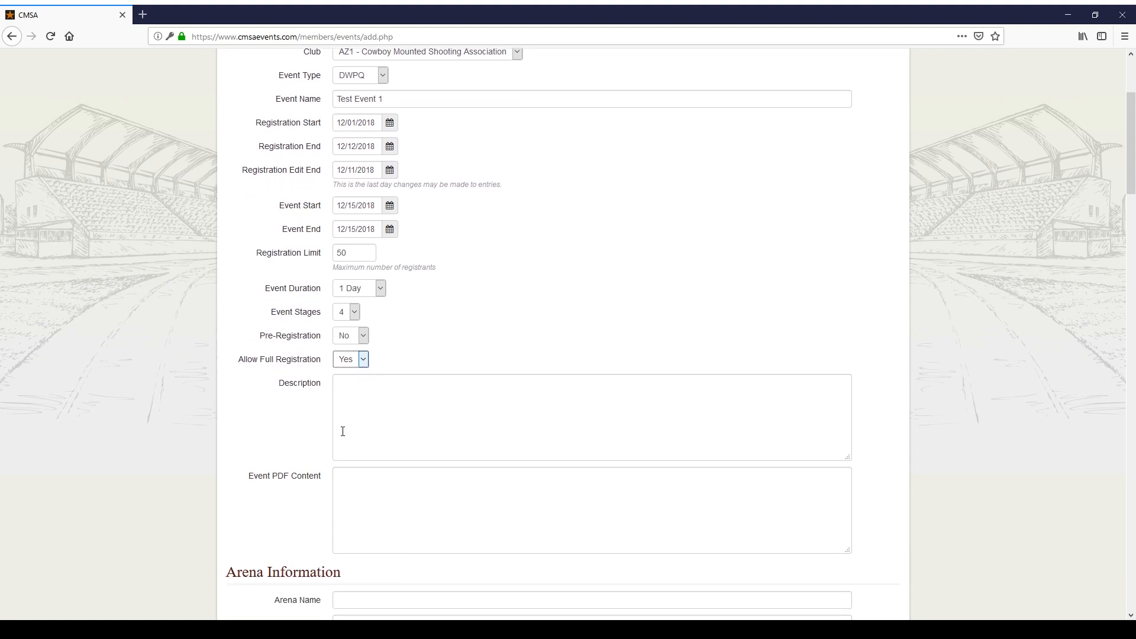
{"action": "left_click", "coordinate": [436, 281]}
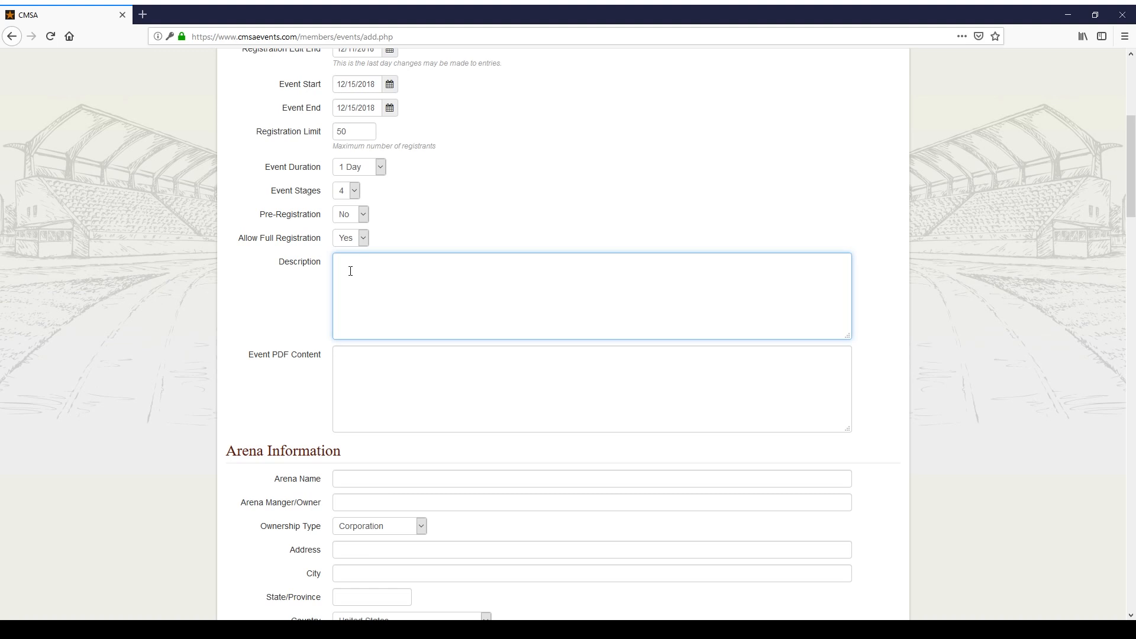
{"action": "left_click", "coordinate": [399, 360]}
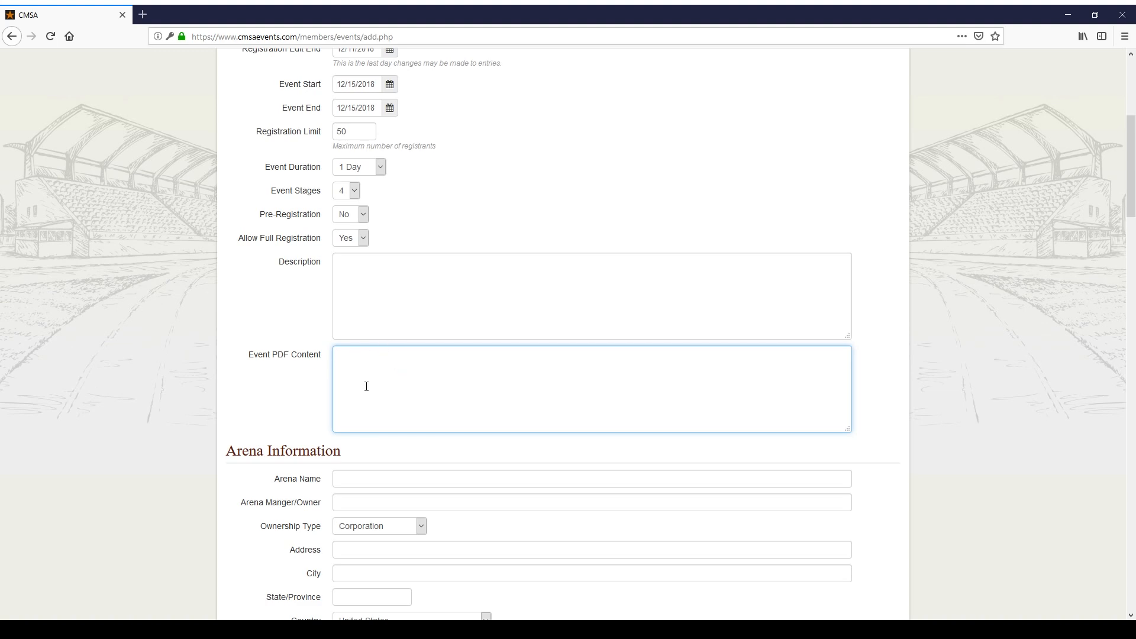
{"action": "scroll", "coordinate": [366, 355], "scroll_direction": "down", "scroll_amount": 1}
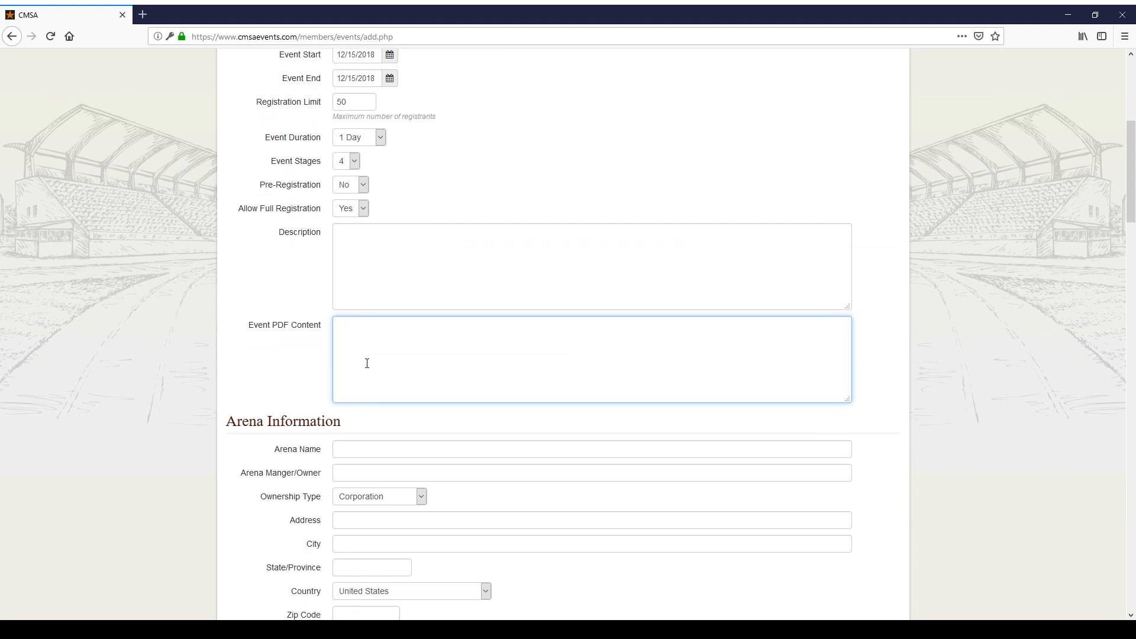
{"action": "scroll", "coordinate": [214, 334], "scroll_direction": "down", "scroll_amount": 4}
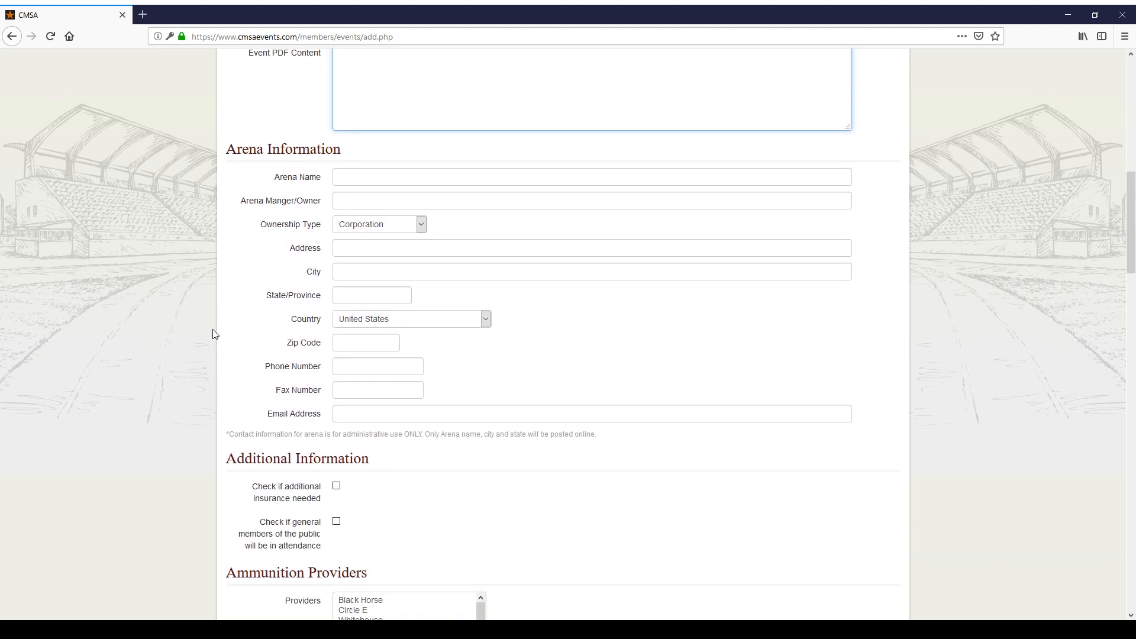
{"action": "left_click", "coordinate": [371, 176]}
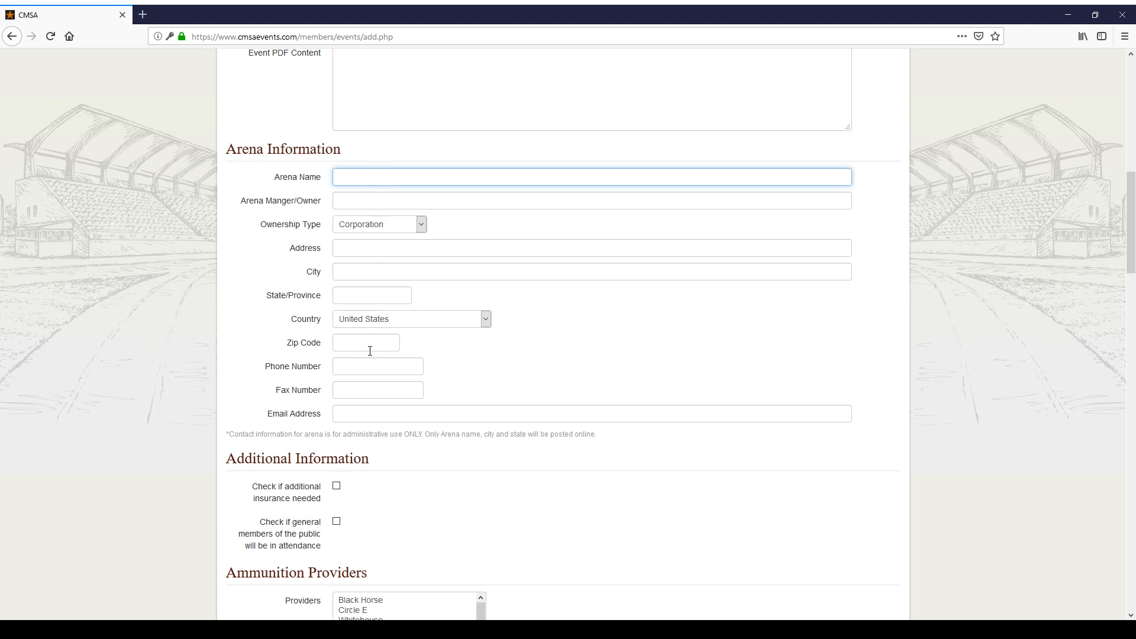
{"action": "scroll", "coordinate": [365, 346], "scroll_direction": "down", "scroll_amount": 1}
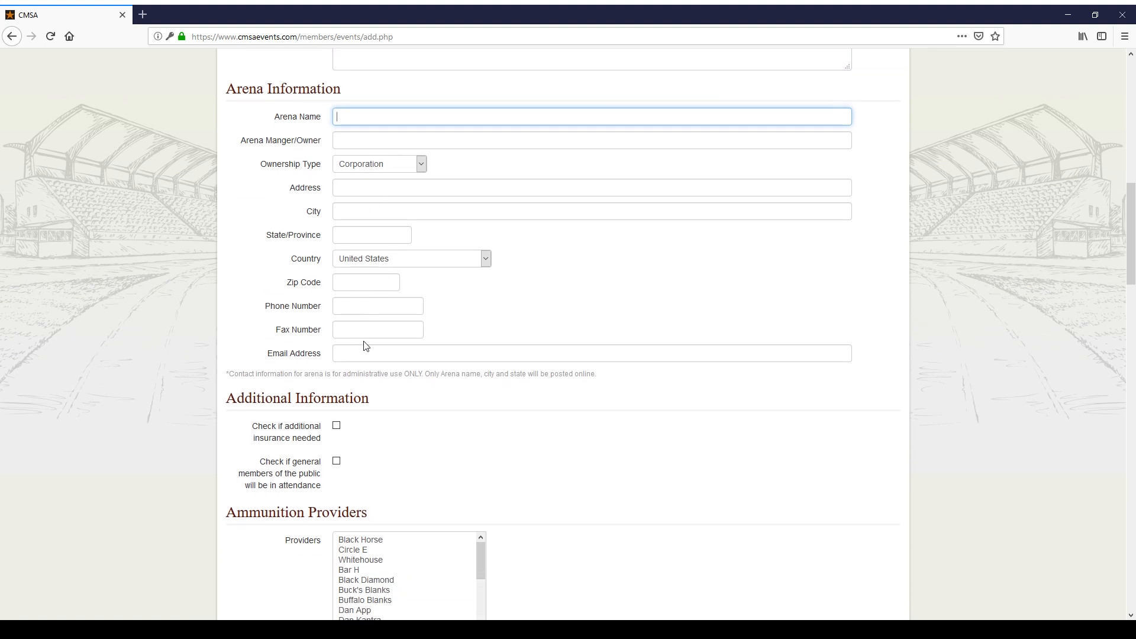
{"action": "scroll", "coordinate": [365, 346], "scroll_direction": "down", "scroll_amount": 1}
{"action": "scroll", "coordinate": [355, 343], "scroll_direction": "down", "scroll_amount": 1}
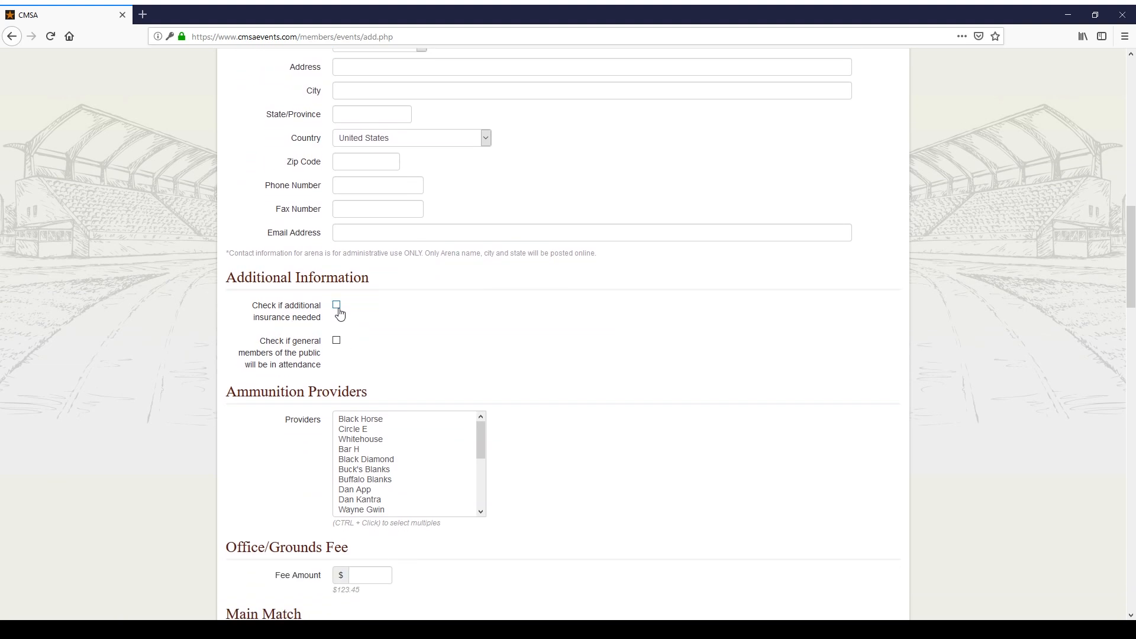
{"action": "left_click", "coordinate": [337, 307]}
{"action": "scroll", "coordinate": [439, 284], "scroll_direction": "down", "scroll_amount": 4}
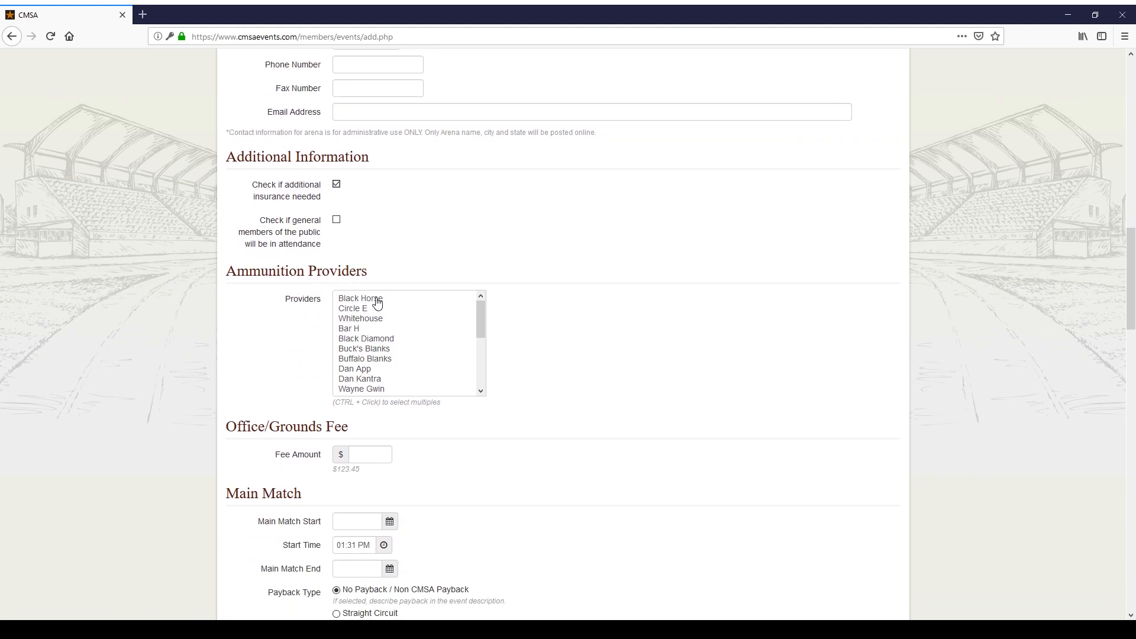
{"action": "left_click", "coordinate": [377, 304]}
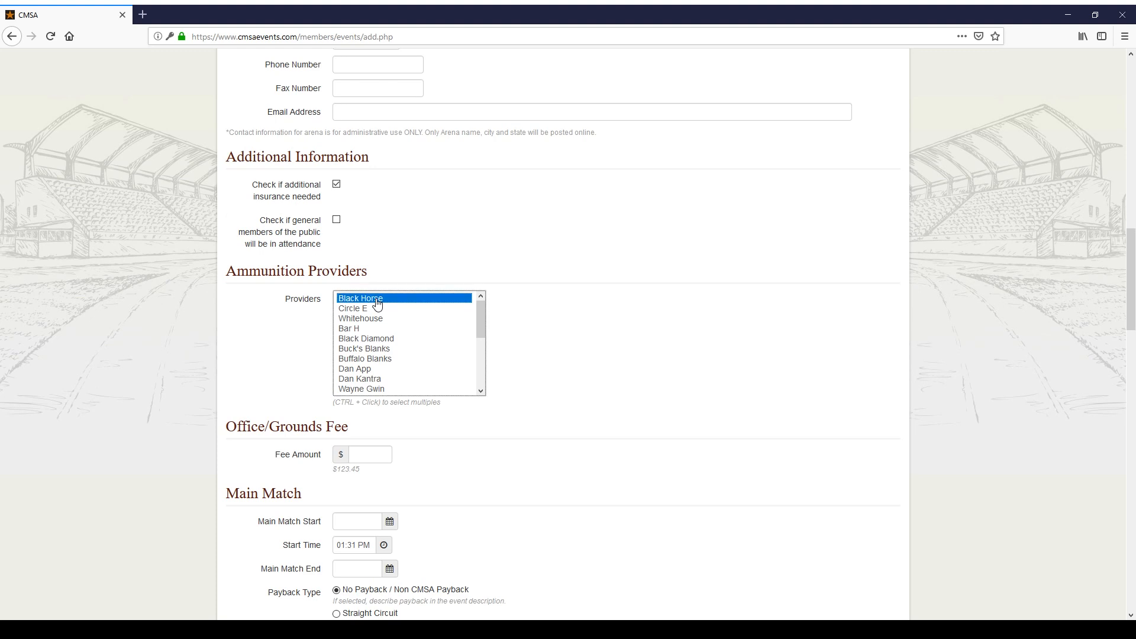
{"action": "left_click", "coordinate": [371, 338], "text": "ctrl"}
{"action": "left_click", "coordinate": [368, 360], "text": "ctrl"}
{"action": "left_click", "coordinate": [371, 382], "text": "ctrl"}
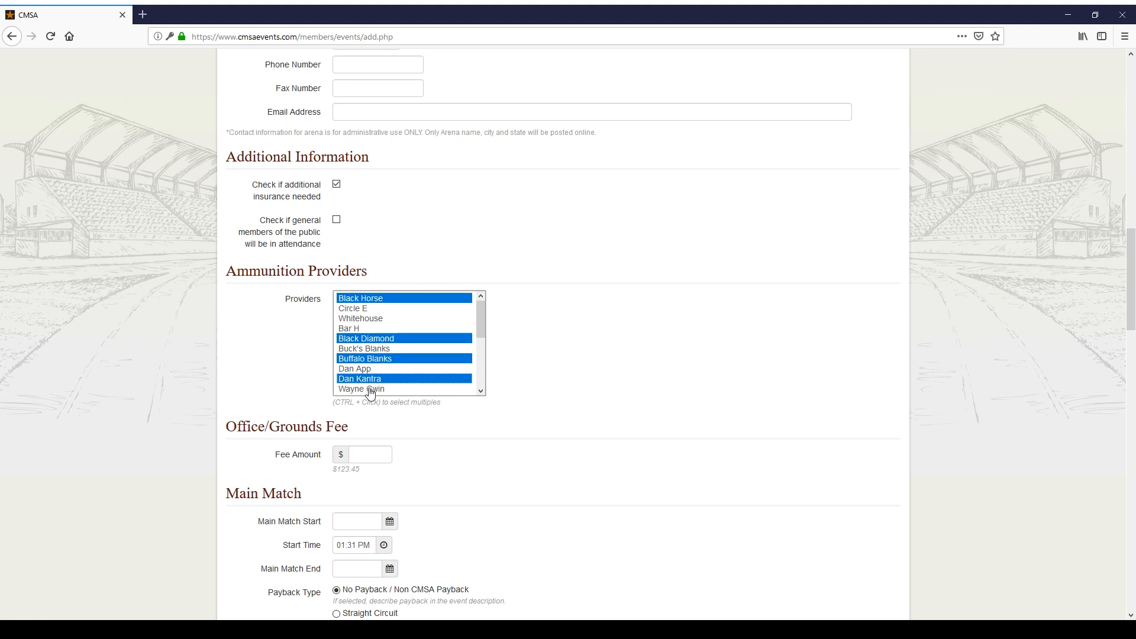
{"action": "left_click", "coordinate": [370, 391], "text": "ctrl"}
{"action": "scroll", "coordinate": [288, 320], "scroll_direction": "down", "scroll_amount": 5}
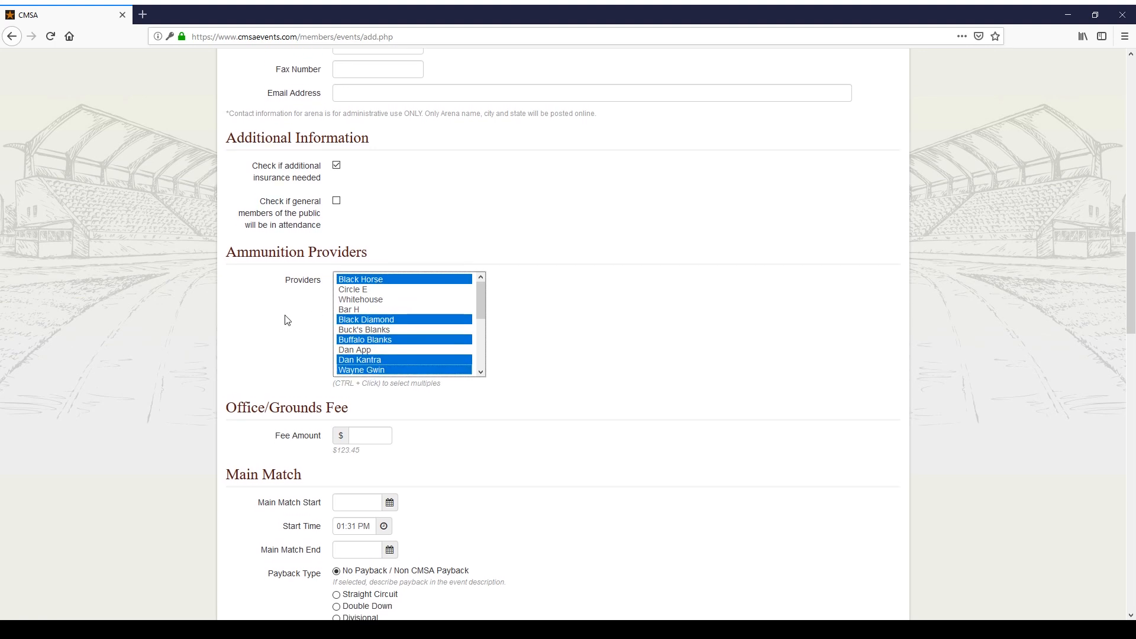
{"action": "left_click", "coordinate": [378, 274]}
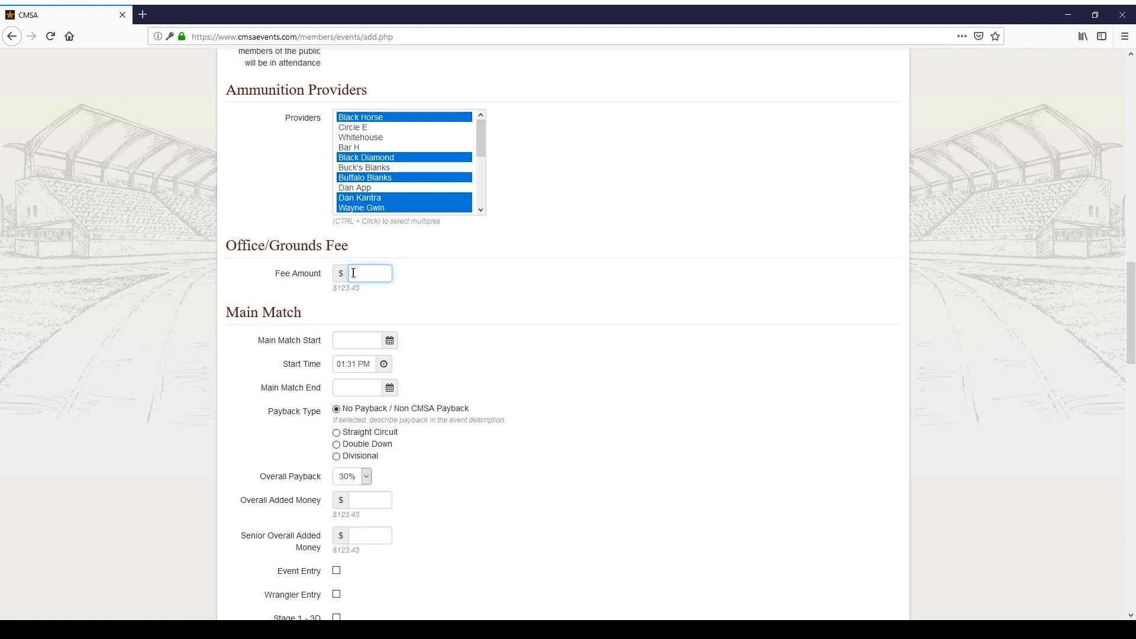
Step: Set the office/grounds fee amount to $25
{"action": "type", "text": "25"}
{"action": "left_click", "coordinate": [508, 319]}
{"action": "scroll", "coordinate": [500, 324], "scroll_direction": "down", "scroll_amount": 1}
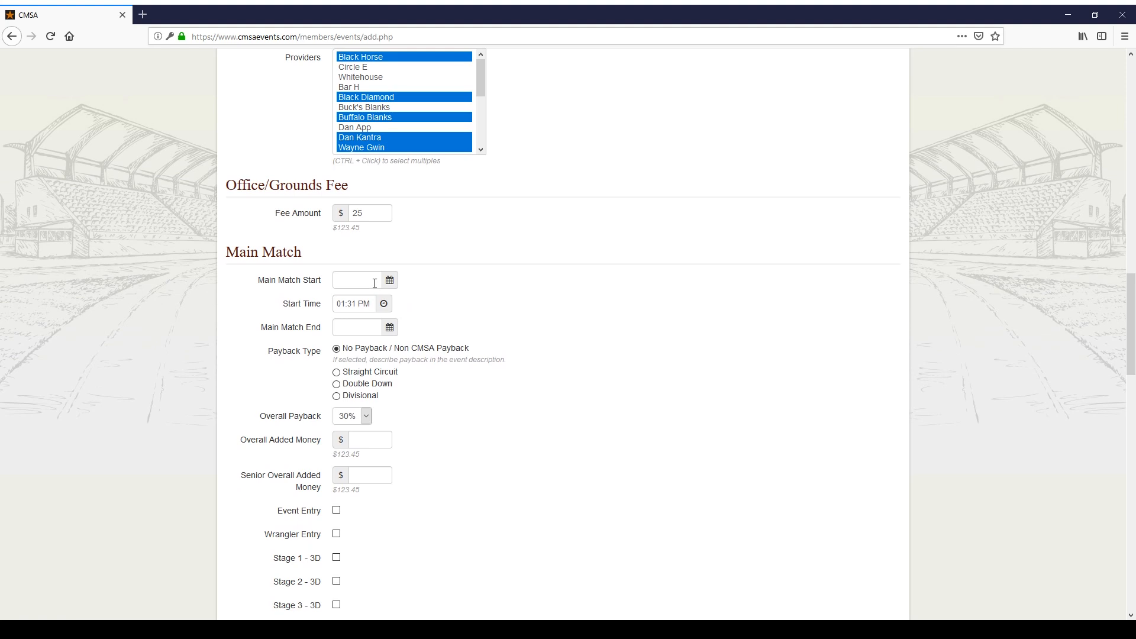
Step: Schedule the main match on 12/15/2018 starting at 10:00 AM, ending 12/15/2018
{"action": "left_click", "coordinate": [374, 284]}
{"action": "left_click", "coordinate": [457, 370]}
{"action": "left_click", "coordinate": [351, 303]}
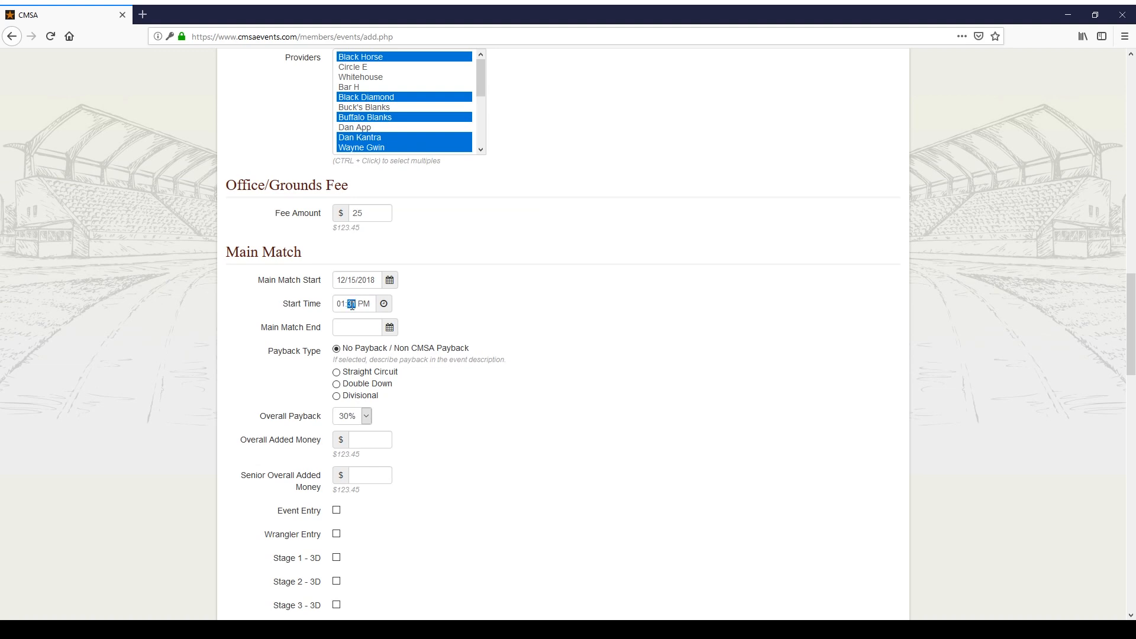
{"action": "left_click", "coordinate": [383, 303]}
{"action": "left_click", "coordinate": [348, 373]}
{"action": "left_click", "coordinate": [348, 372]}
{"action": "left_click", "coordinate": [348, 372]}
{"action": "left_click", "coordinate": [388, 348]}
{"action": "type", "text": "00"}
{"action": "left_click", "coordinate": [483, 310]}
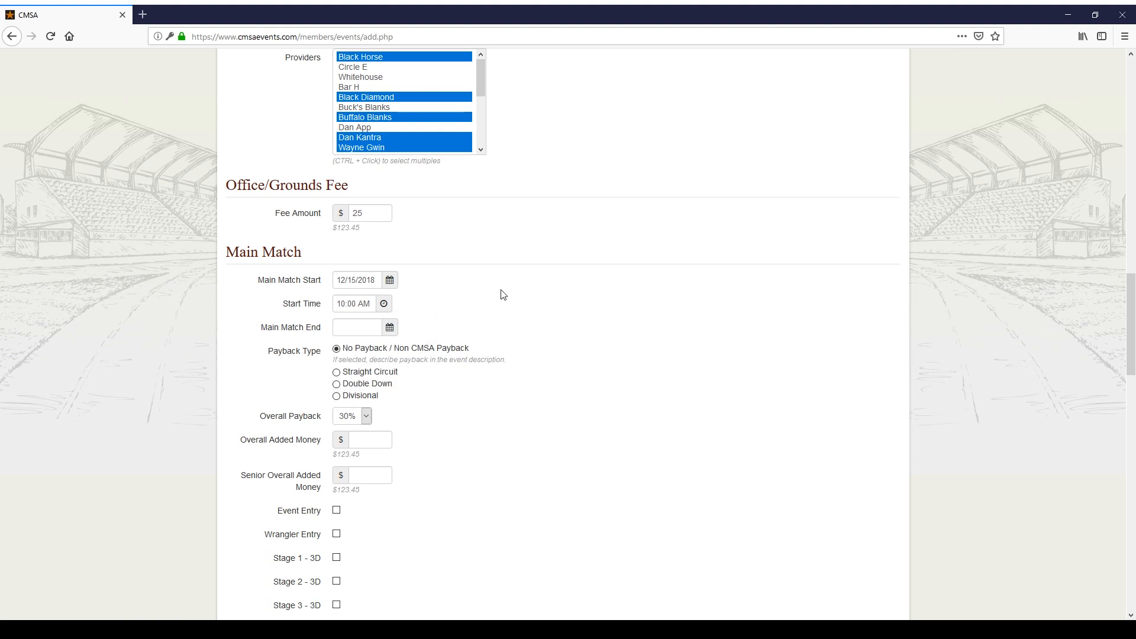
{"action": "left_click", "coordinate": [364, 331]}
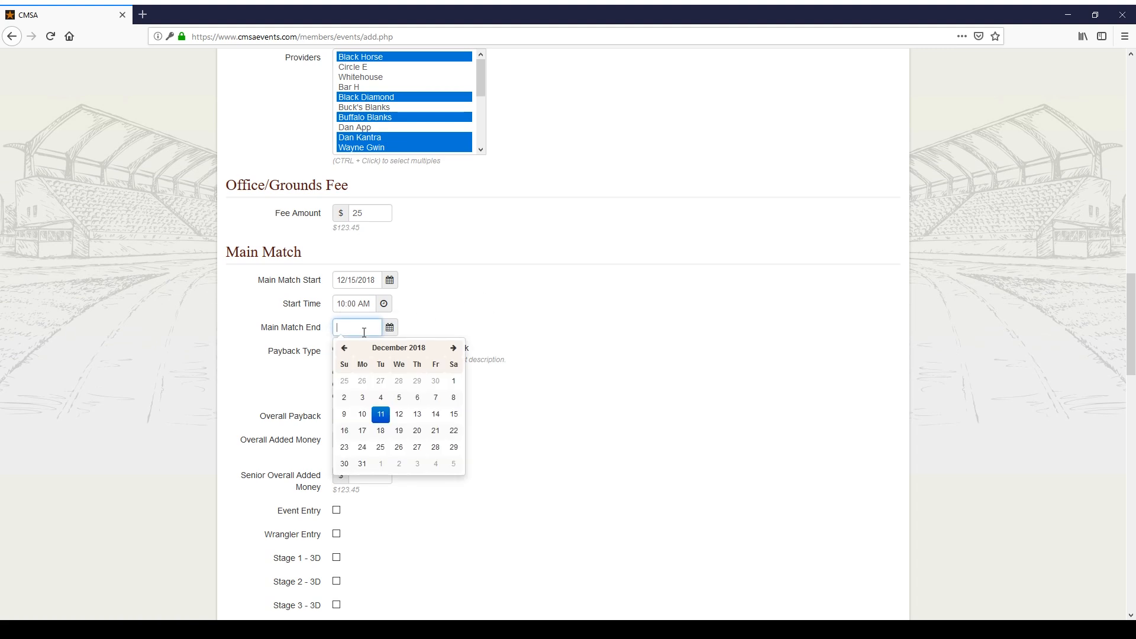
{"action": "left_click", "coordinate": [455, 415]}
{"action": "scroll", "coordinate": [423, 379], "scroll_direction": "down", "scroll_amount": 2}
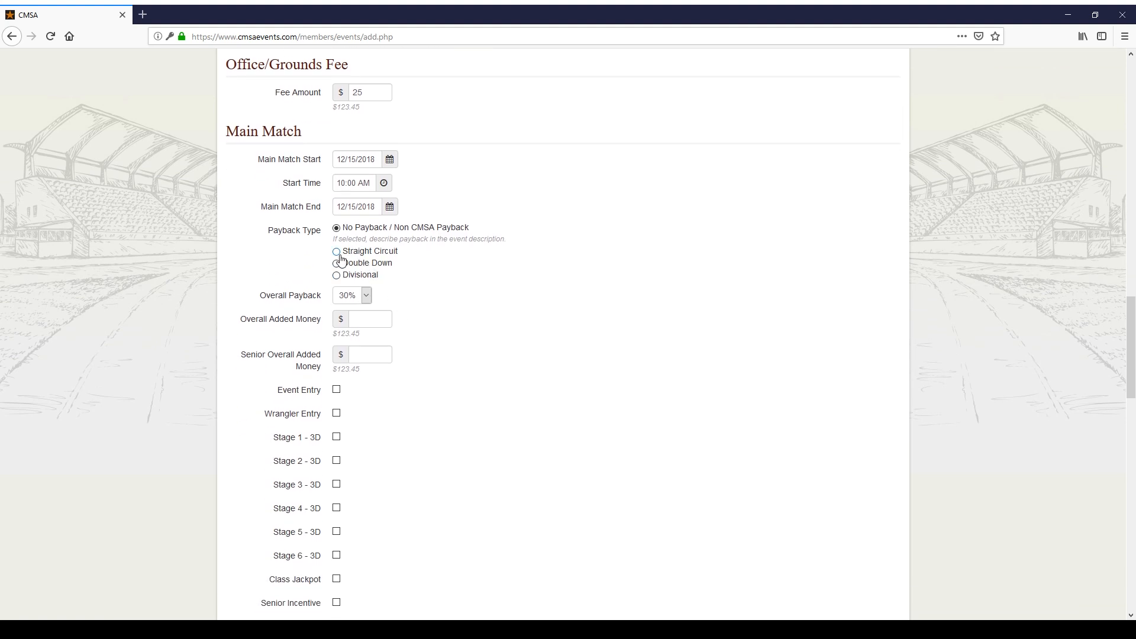
Step: Choose Straight Circuit main match payback at 50% and set overall payback to 0%
{"action": "left_click", "coordinate": [339, 253]}
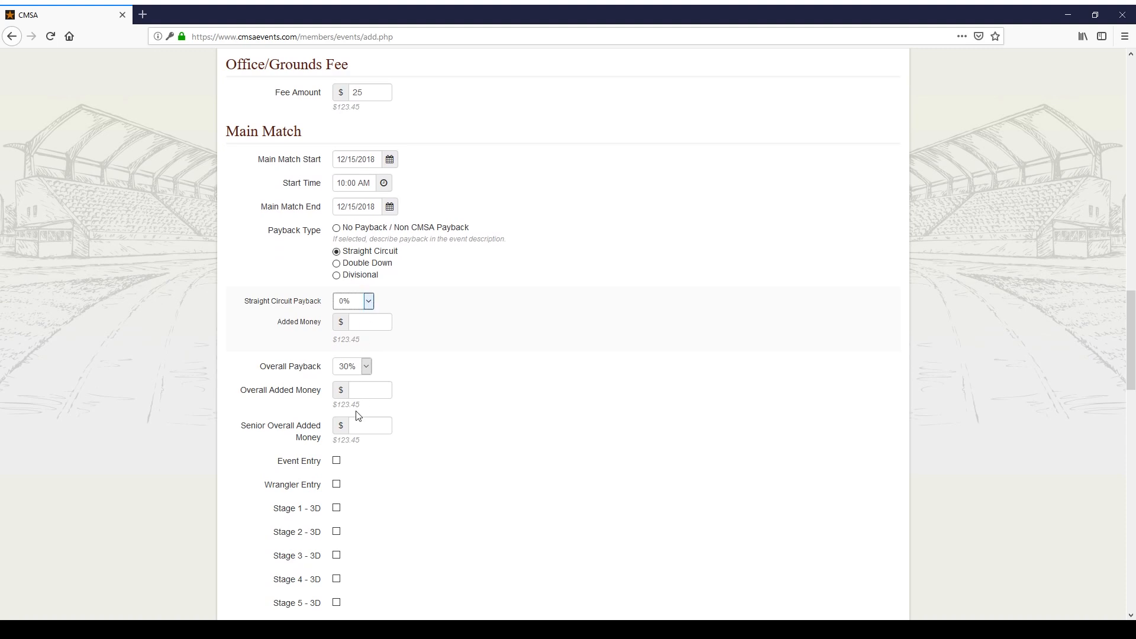
{"action": "key", "text": "5"}
{"action": "left_click", "coordinate": [349, 368]}
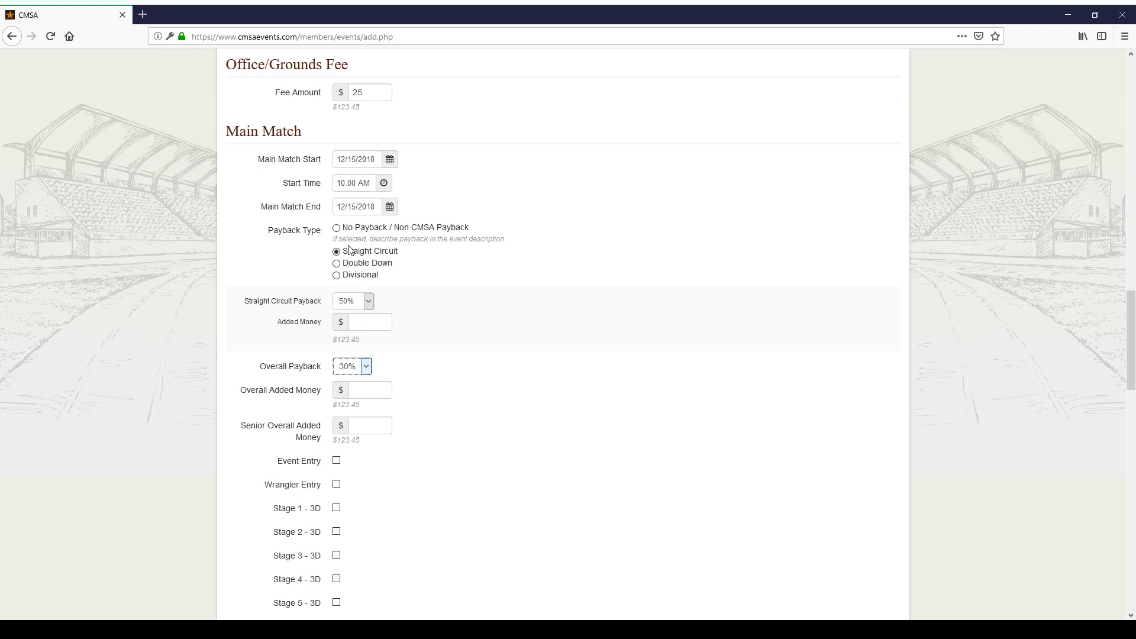
{"action": "left_click", "coordinate": [352, 106]}
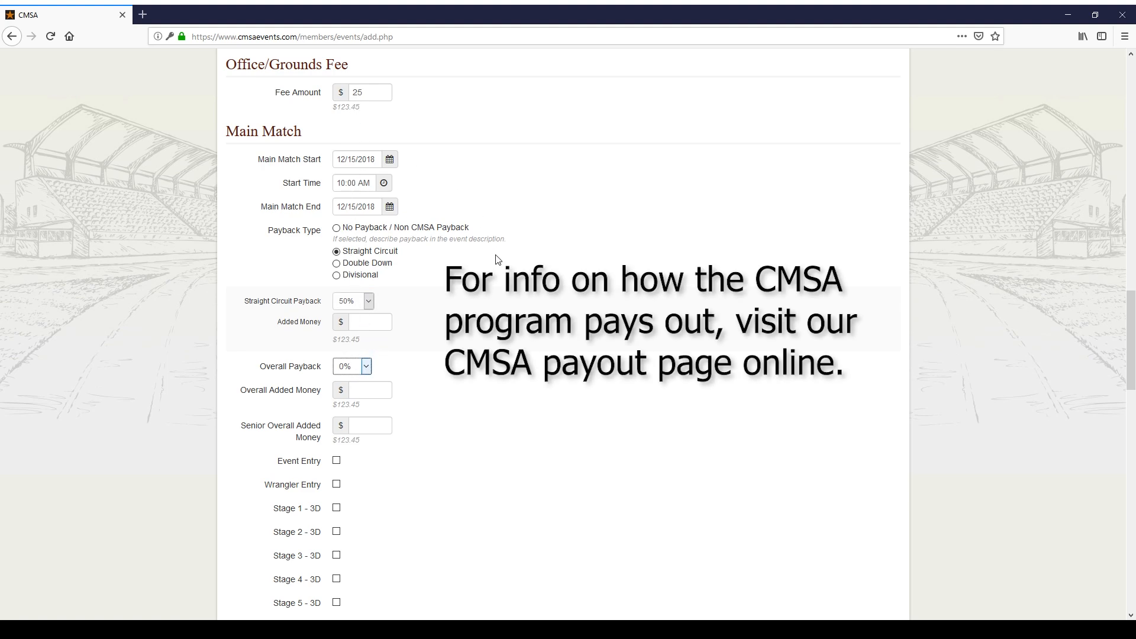
{"action": "left_click", "coordinate": [472, 278]}
{"action": "left_click", "coordinate": [337, 264]}
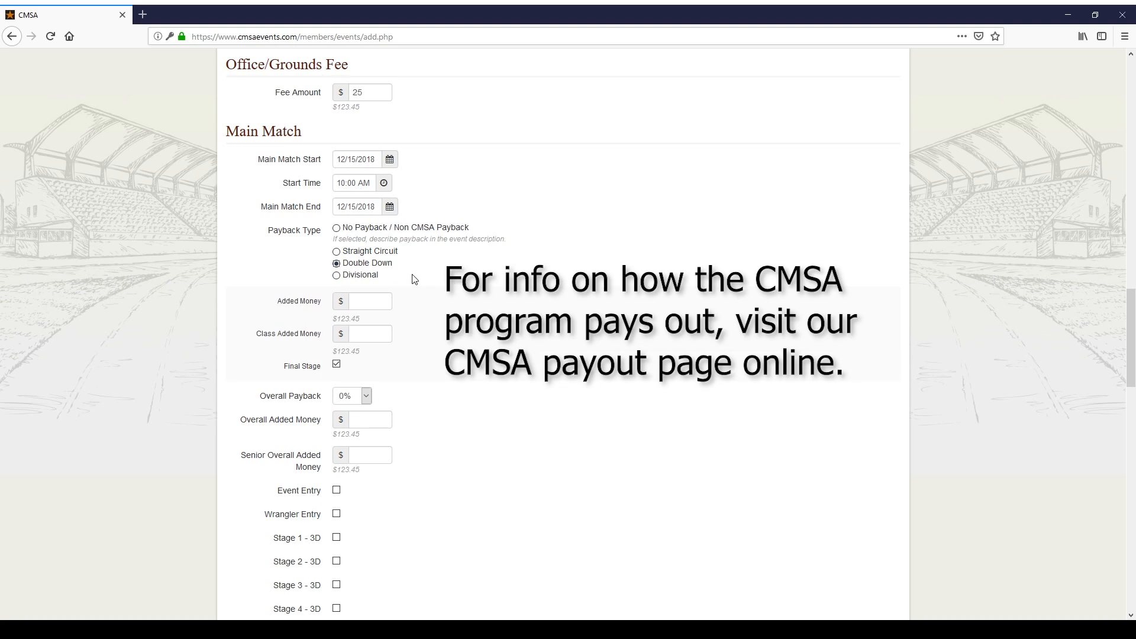
{"action": "left_click", "coordinate": [377, 298]}
{"action": "left_click", "coordinate": [377, 340]}
{"action": "left_click", "coordinate": [320, 379]}
{"action": "scroll", "coordinate": [393, 398], "scroll_direction": "down", "scroll_amount": 2}
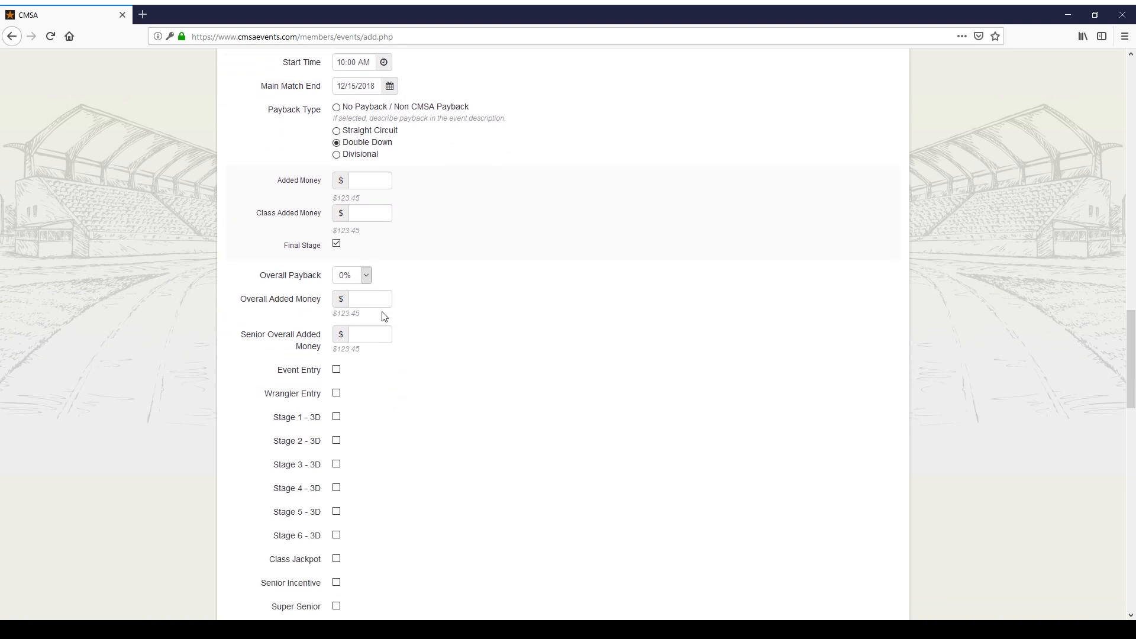
{"action": "left_click", "coordinate": [337, 155]}
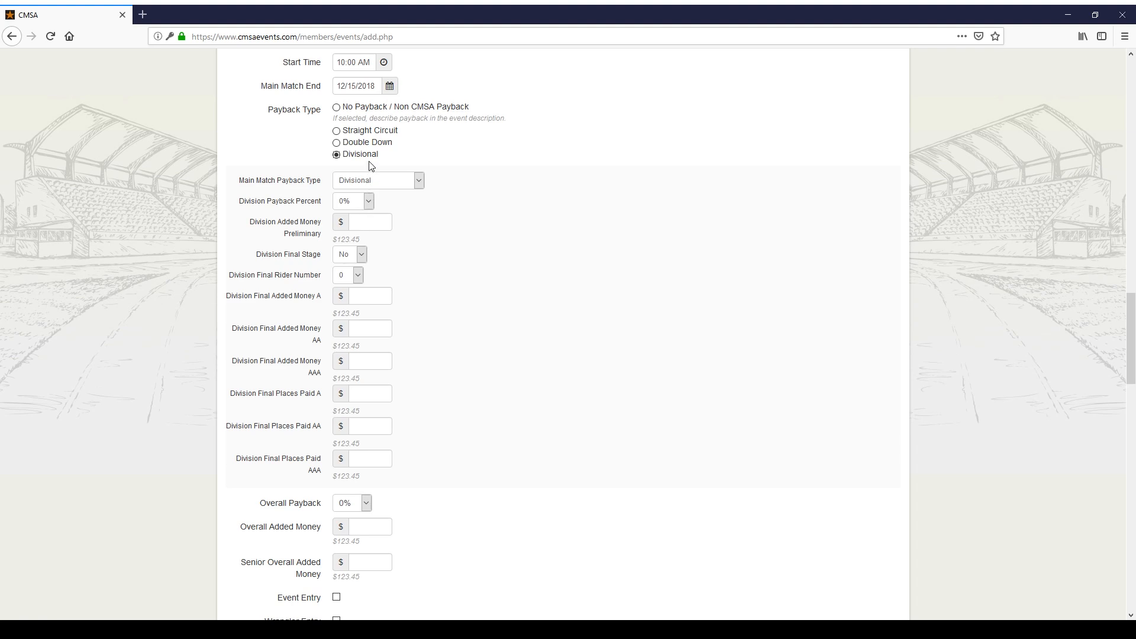
{"action": "left_click", "coordinate": [345, 131]}
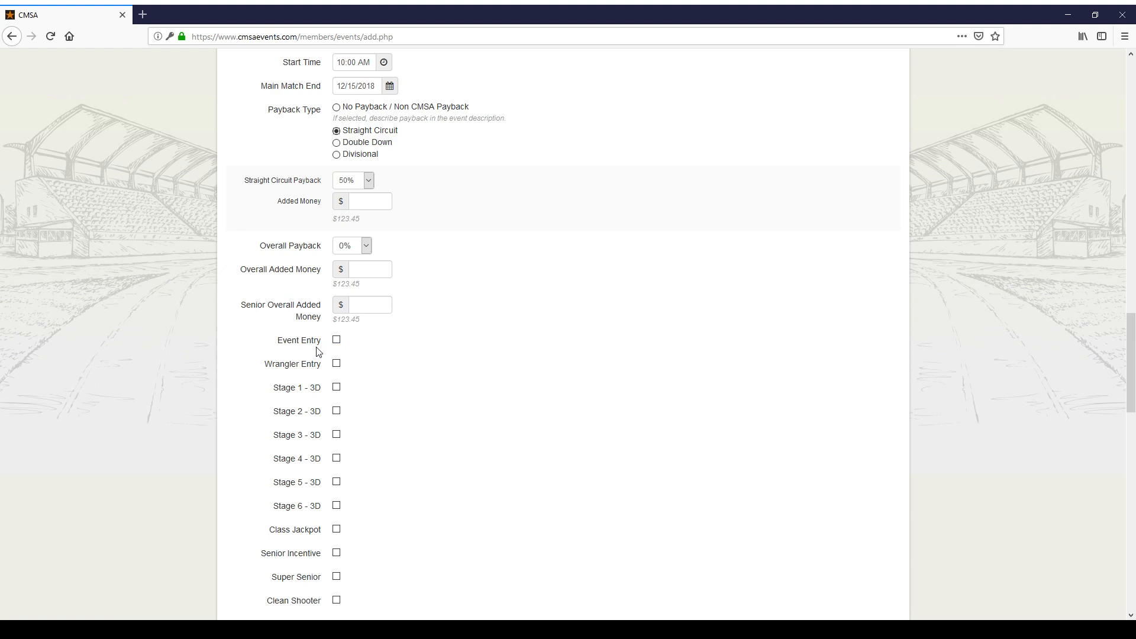
Step: Enable Event Entry with a $100 fee and Wrangler Entry with a $20 fee
{"action": "left_click", "coordinate": [335, 341]}
{"action": "left_click", "coordinate": [383, 369]}
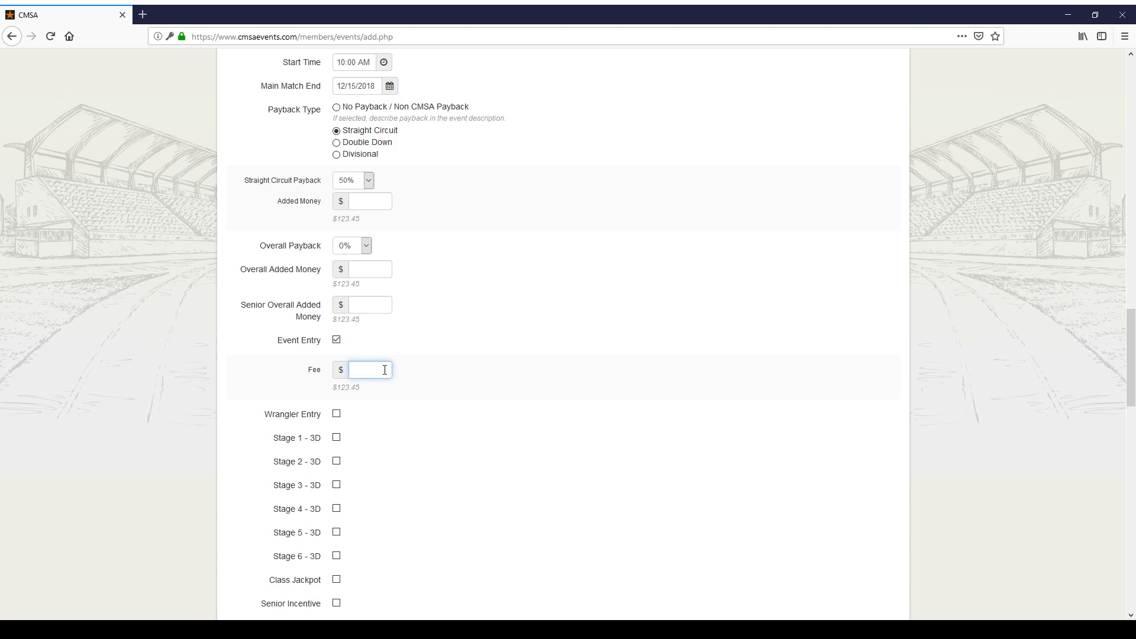
{"action": "type", "text": "100"}
{"action": "left_click", "coordinate": [337, 415]}
{"action": "left_click", "coordinate": [375, 449]}
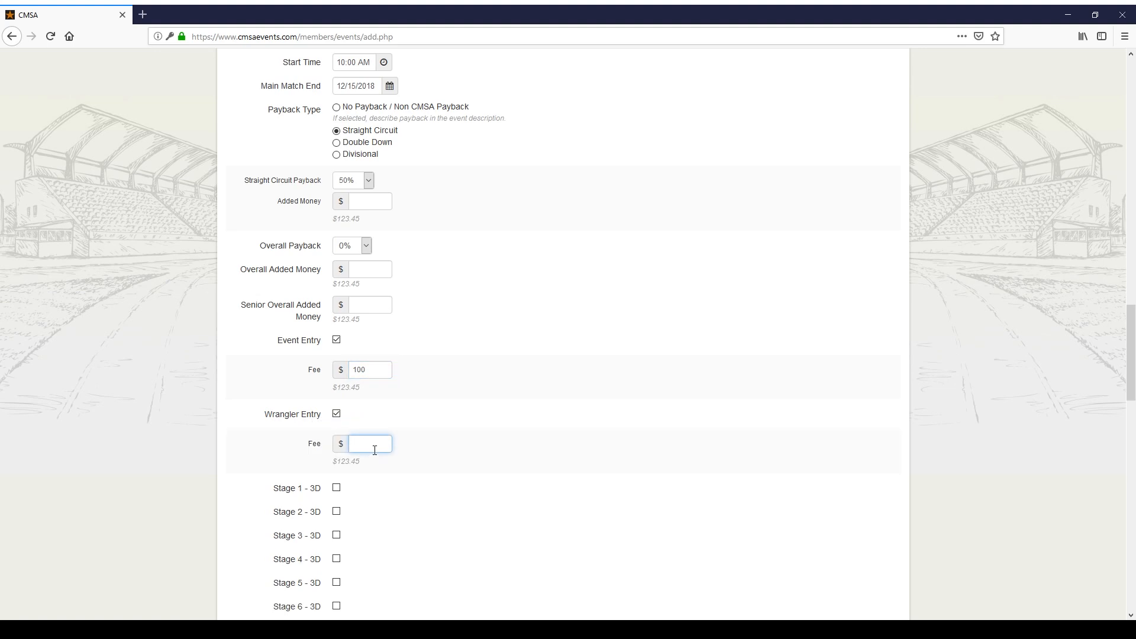
{"action": "type", "text": "20"}
{"action": "scroll", "coordinate": [363, 355], "scroll_direction": "down", "scroll_amount": 5}
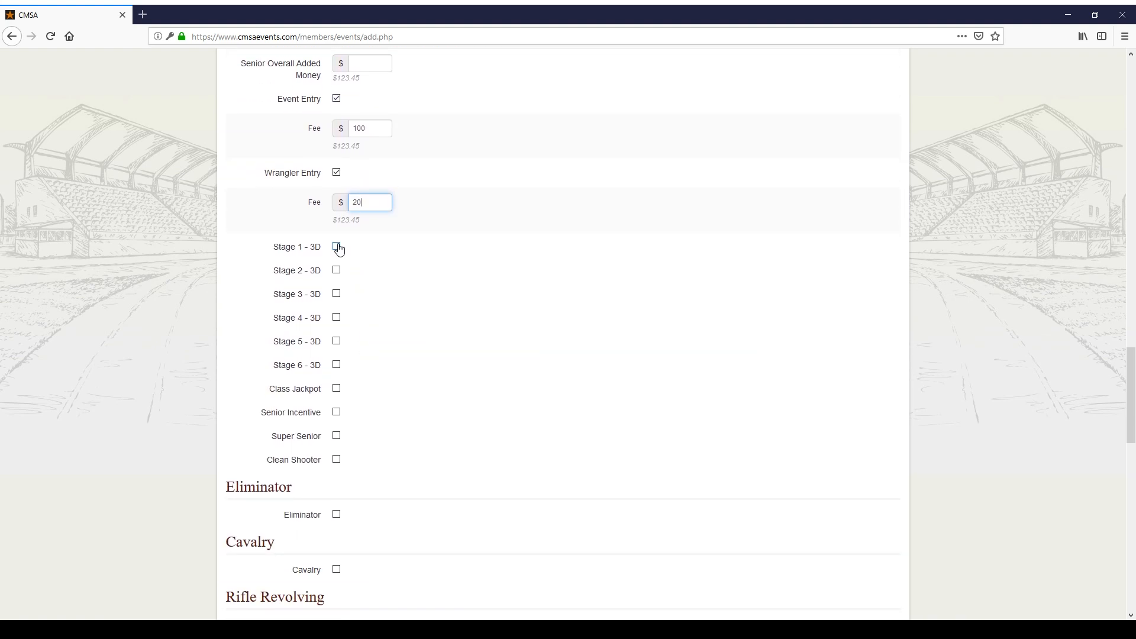
Step: Enable Stage 1 - 3D and Stage 3 - 3D at $10, with 3 and 5 seconds
{"action": "left_click", "coordinate": [337, 247]}
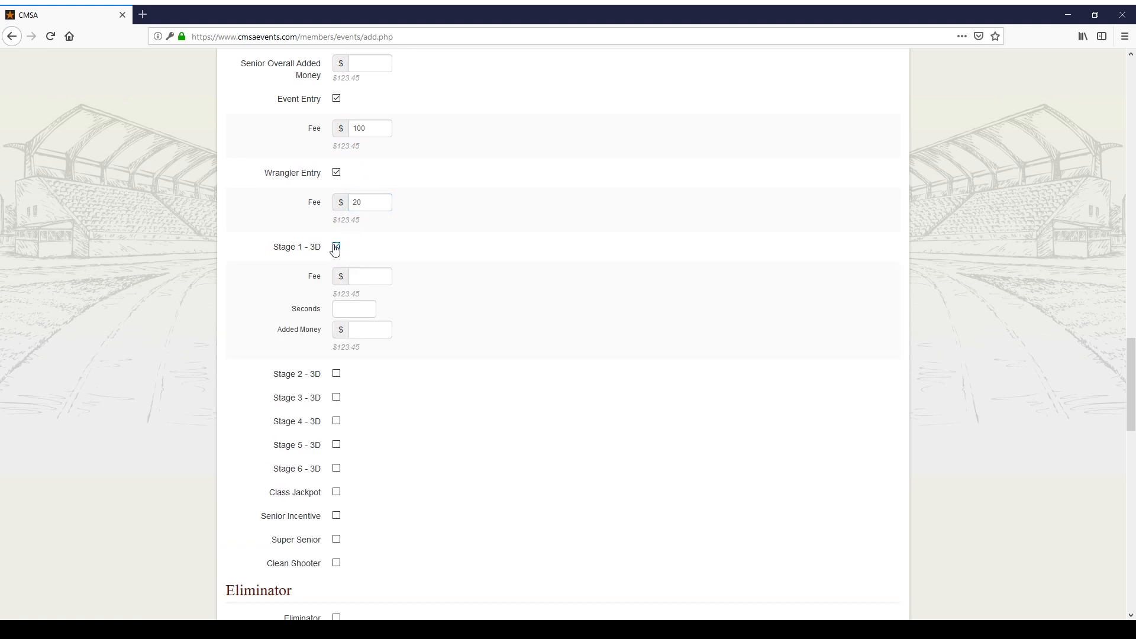
{"action": "left_click", "coordinate": [375, 276]}
{"action": "left_click", "coordinate": [361, 310]}
{"action": "left_click", "coordinate": [336, 397]}
{"action": "left_click", "coordinate": [379, 428]}
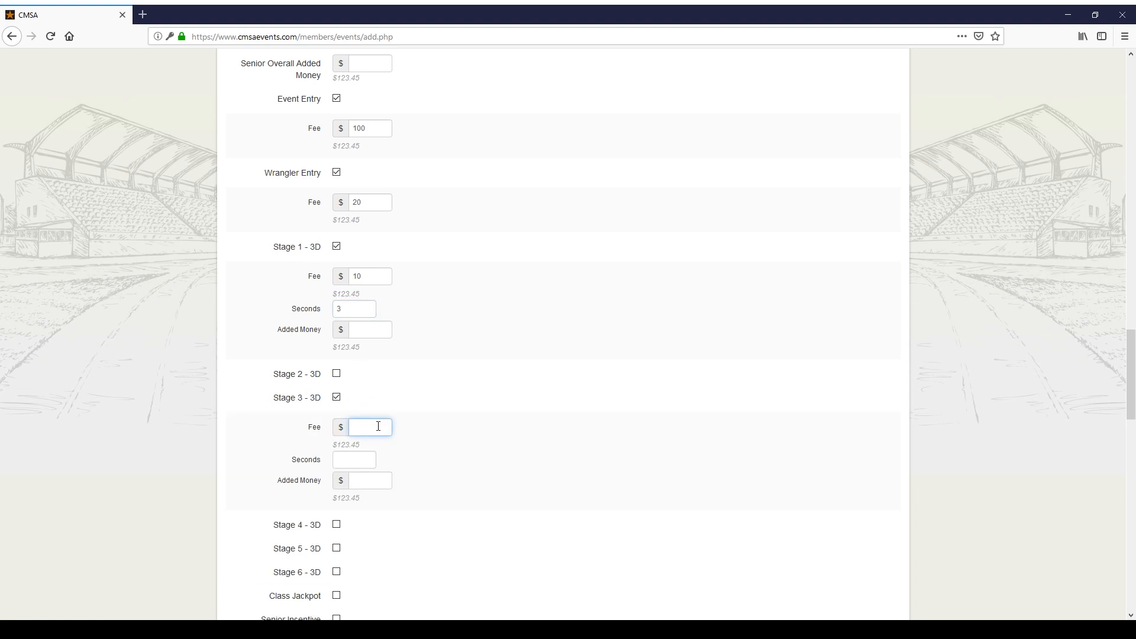
{"action": "left_click", "coordinate": [368, 460]}
{"action": "type", "text": "5"}
{"action": "left_click", "coordinate": [469, 454]}
{"action": "scroll", "coordinate": [474, 453], "scroll_direction": "down", "scroll_amount": 1}
{"action": "scroll", "coordinate": [474, 453], "scroll_direction": "down", "scroll_amount": 3}
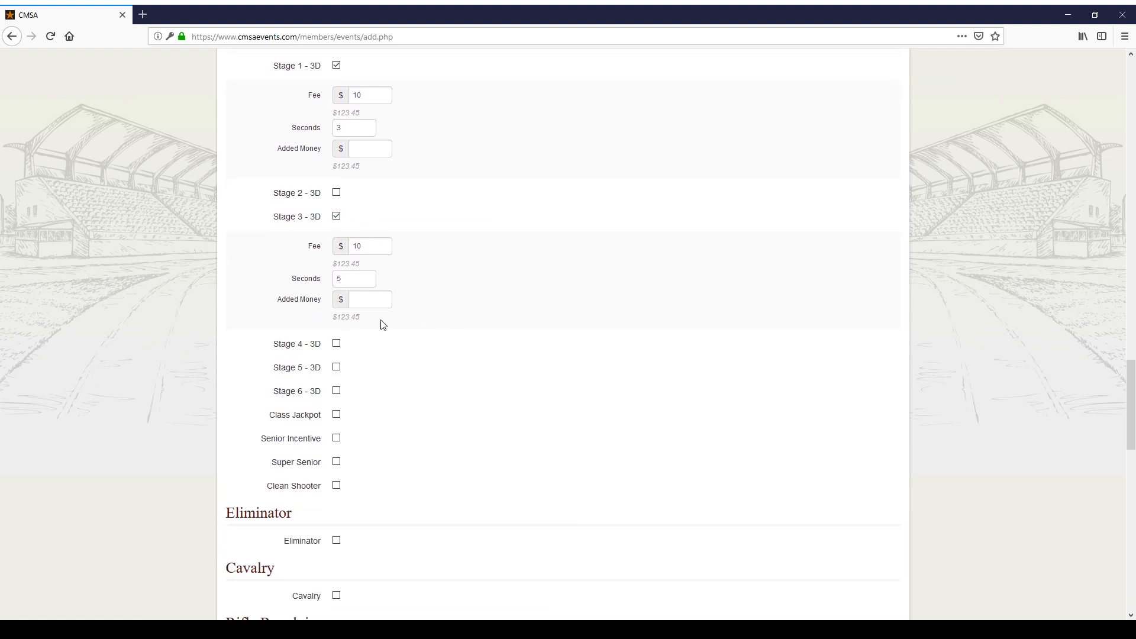
{"action": "scroll", "coordinate": [381, 332], "scroll_direction": "down", "scroll_amount": 2}
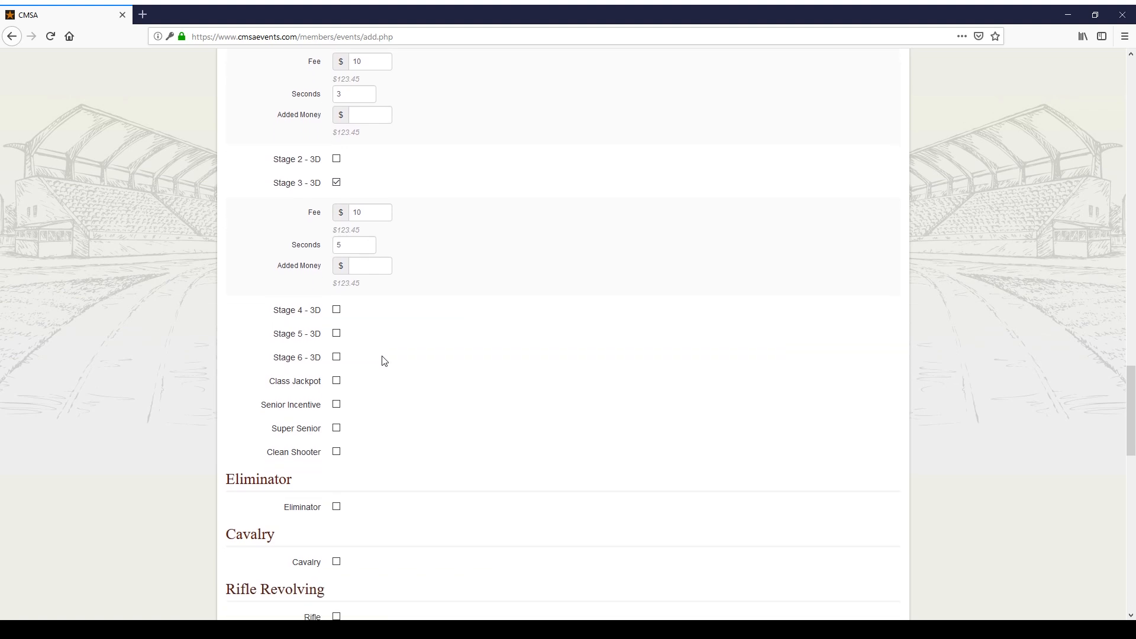
Step: Enable Senior Incentive with a $100 fee, stage 2 and 50% payback, leaving Class Jackpot off
{"action": "left_click", "coordinate": [337, 294]}
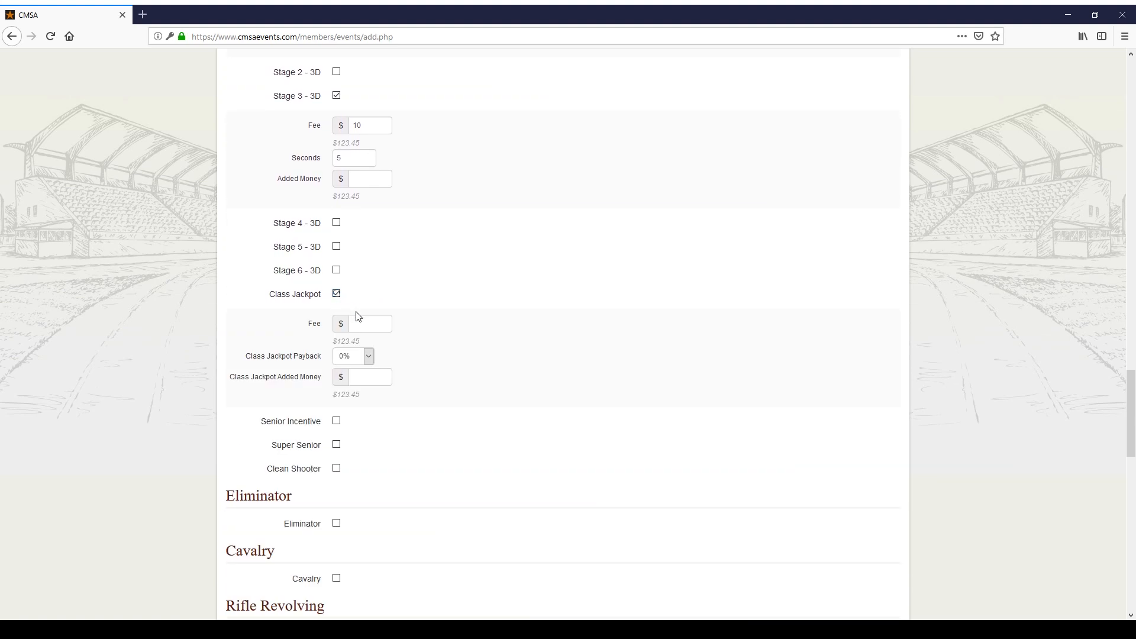
{"action": "left_click", "coordinate": [383, 326]}
{"action": "left_click", "coordinate": [336, 294]}
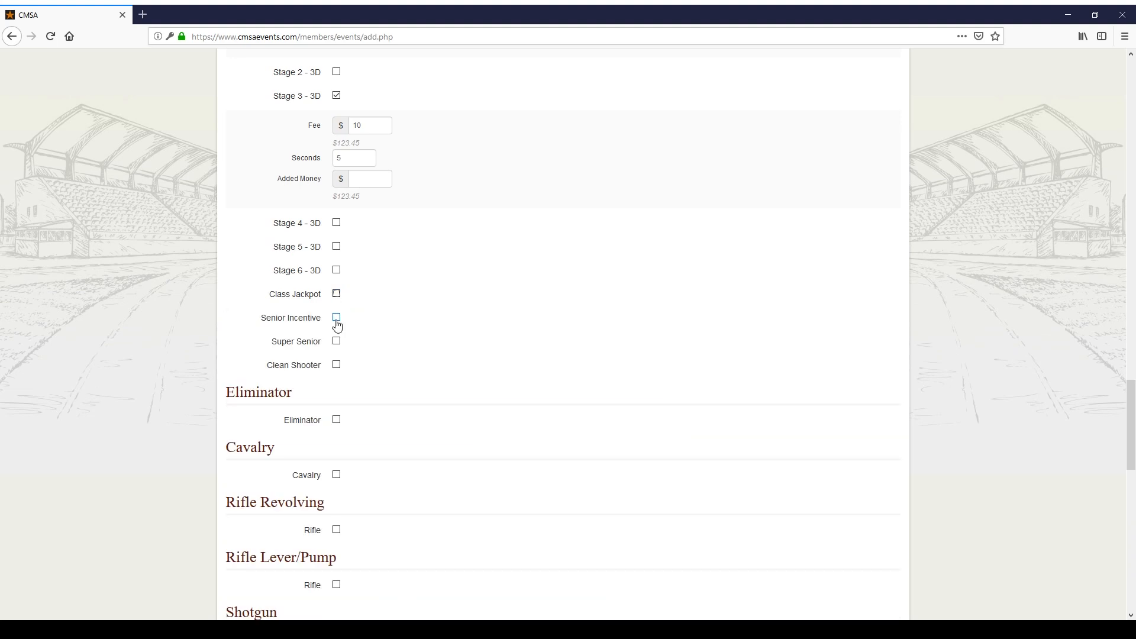
{"action": "left_click", "coordinate": [336, 318]}
{"action": "left_click", "coordinate": [374, 349]}
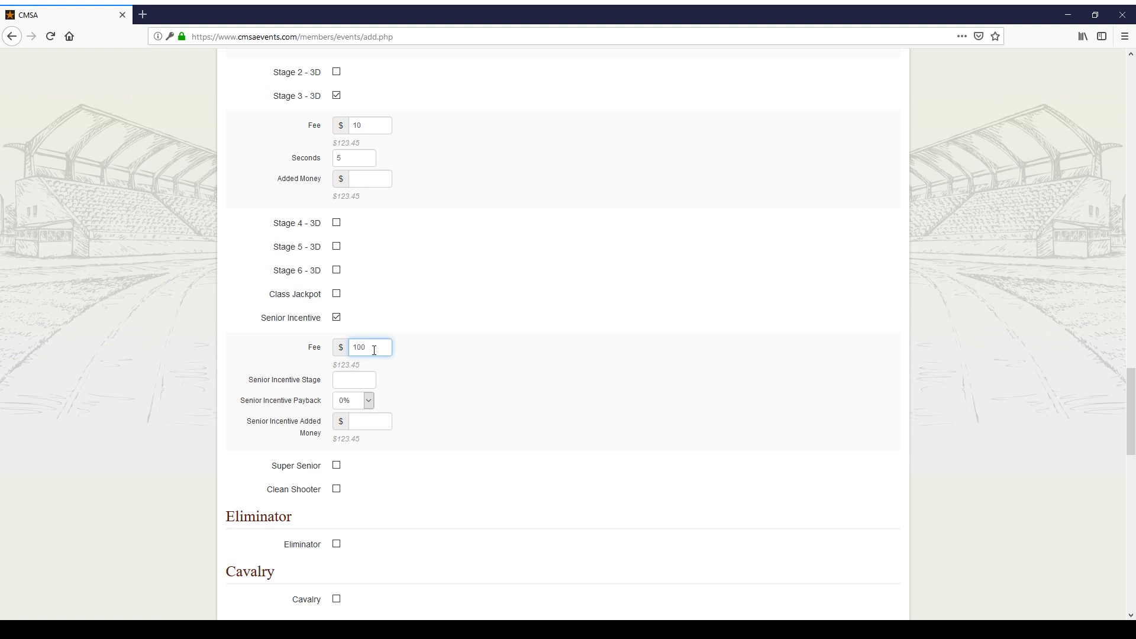
{"action": "left_click", "coordinate": [365, 380]}
{"action": "key", "text": "Tab"}
{"action": "left_click", "coordinate": [355, 286]}
{"action": "left_click", "coordinate": [440, 367]}
Step: Turn on Clean Shooter, leaving Super Senior unticked
{"action": "left_click", "coordinate": [336, 466]}
{"action": "scroll", "coordinate": [403, 451], "scroll_direction": "down", "scroll_amount": 2}
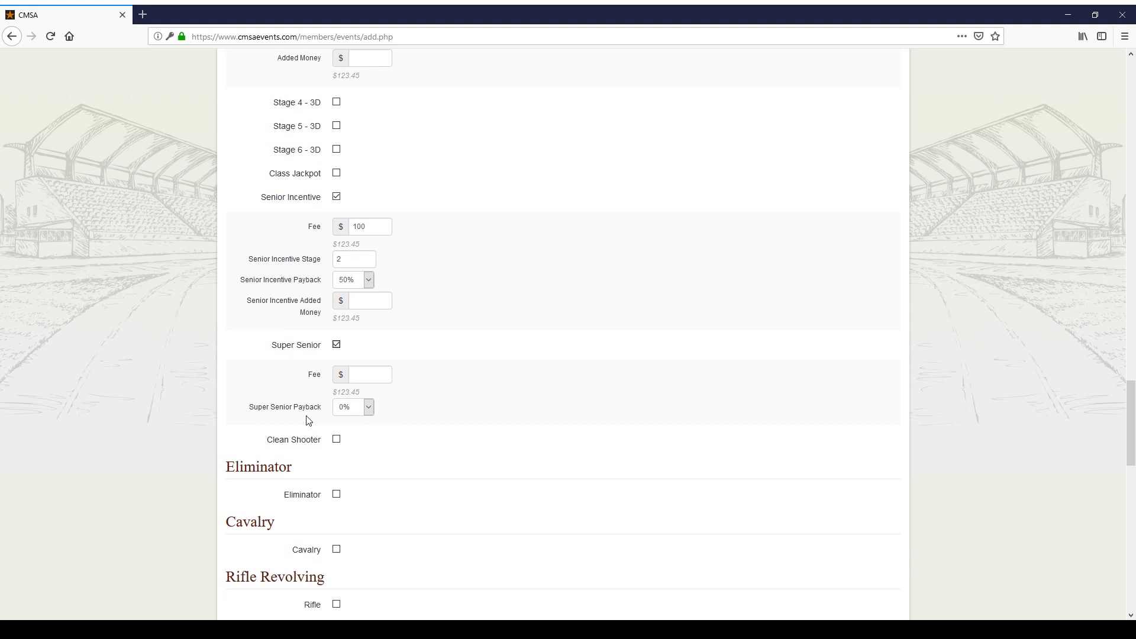
{"action": "left_click", "coordinate": [366, 376]}
{"action": "left_click", "coordinate": [336, 345]}
{"action": "left_click", "coordinate": [341, 369]}
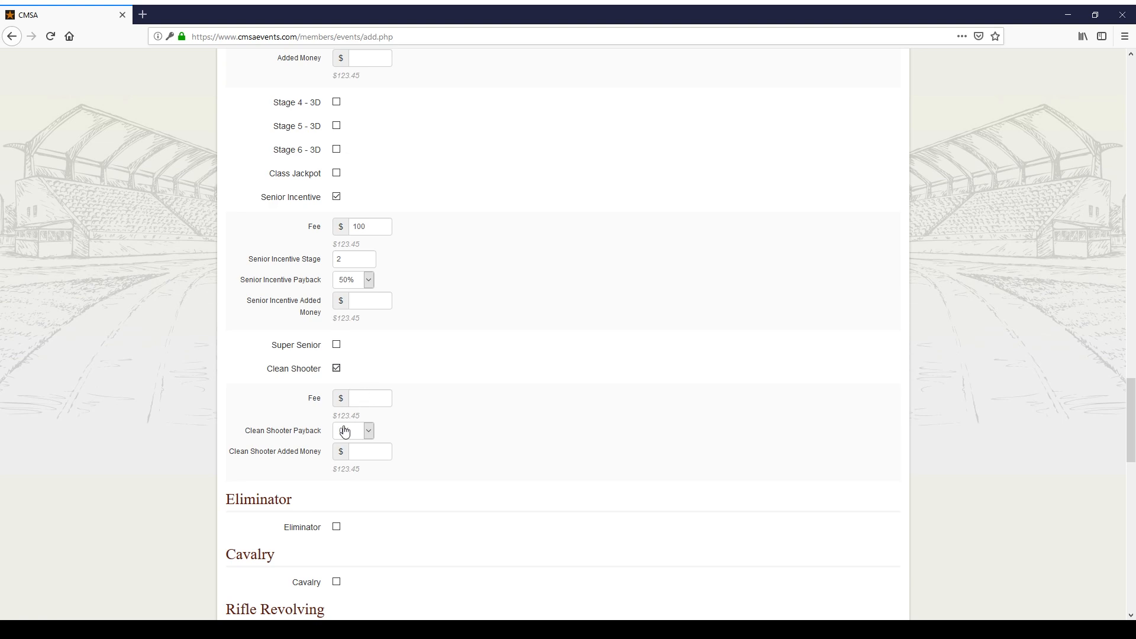
Step: Turn off the Clean Shooter side match and turn on the Eliminator side match
{"action": "left_click", "coordinate": [337, 368]}
{"action": "scroll", "coordinate": [414, 371], "scroll_direction": "down", "scroll_amount": 3}
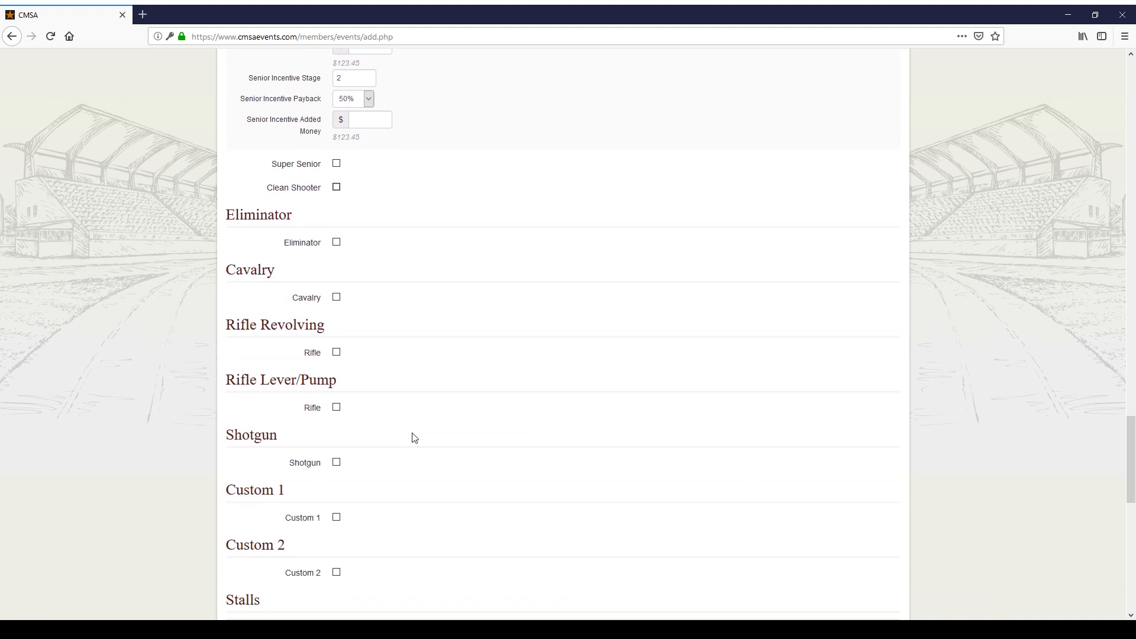
{"action": "left_click", "coordinate": [337, 242]}
{"action": "scroll", "coordinate": [438, 286], "scroll_direction": "down", "scroll_amount": 1}
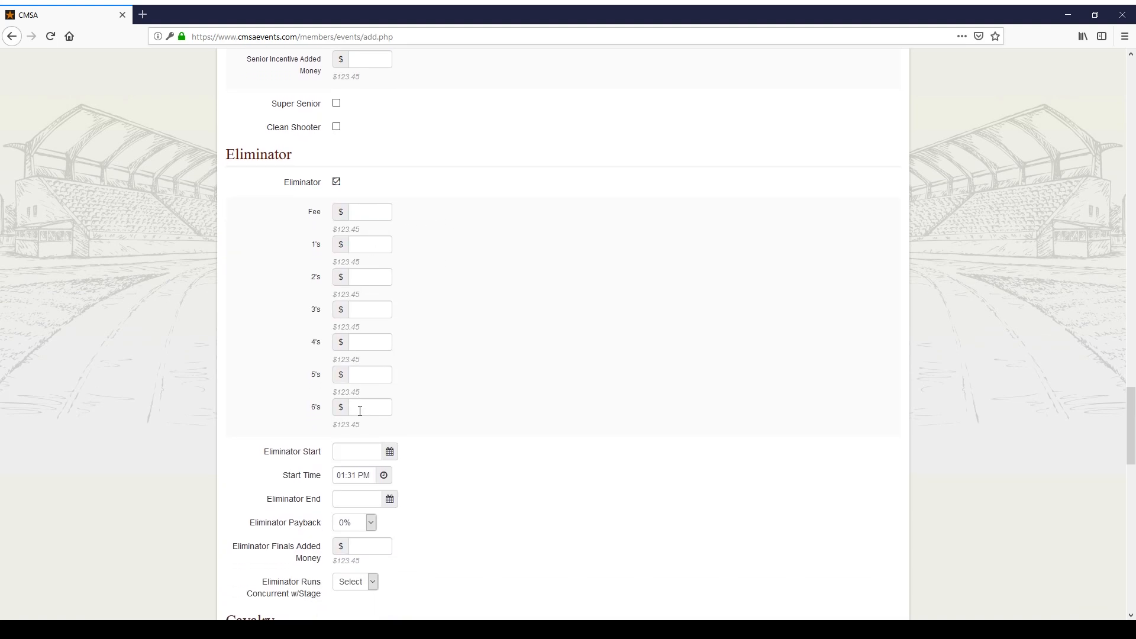
Step: Set the Eliminator fee to 50 and each class payout (1's–6's) to 50
{"action": "left_click", "coordinate": [380, 208]}
{"action": "double_click", "coordinate": [381, 208]}
{"action": "left_click", "coordinate": [374, 241]}
{"action": "left_click", "coordinate": [375, 275]}
{"action": "type", "text": "50"}
{"action": "left_click", "coordinate": [368, 340]}
{"action": "type", "text": "50"}
{"action": "left_click", "coordinate": [364, 372]}
{"action": "type", "text": "50"}
{"action": "left_click", "coordinate": [369, 412]}
{"action": "type", "text": "50"}
{"action": "scroll", "coordinate": [434, 385], "scroll_direction": "down", "scroll_amount": 3}
Step: Set the Eliminator start to 12/15/2018 at 01:00 PM
{"action": "left_click", "coordinate": [364, 277]}
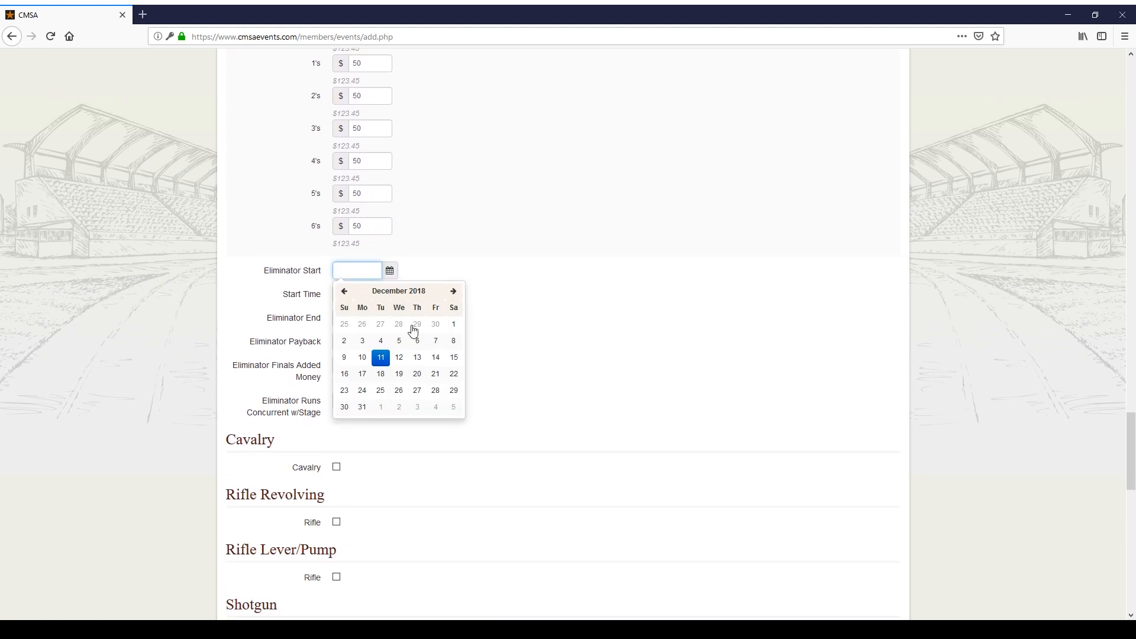
{"action": "left_click", "coordinate": [453, 358]}
{"action": "left_click", "coordinate": [351, 294]}
{"action": "left_click", "coordinate": [385, 295]}
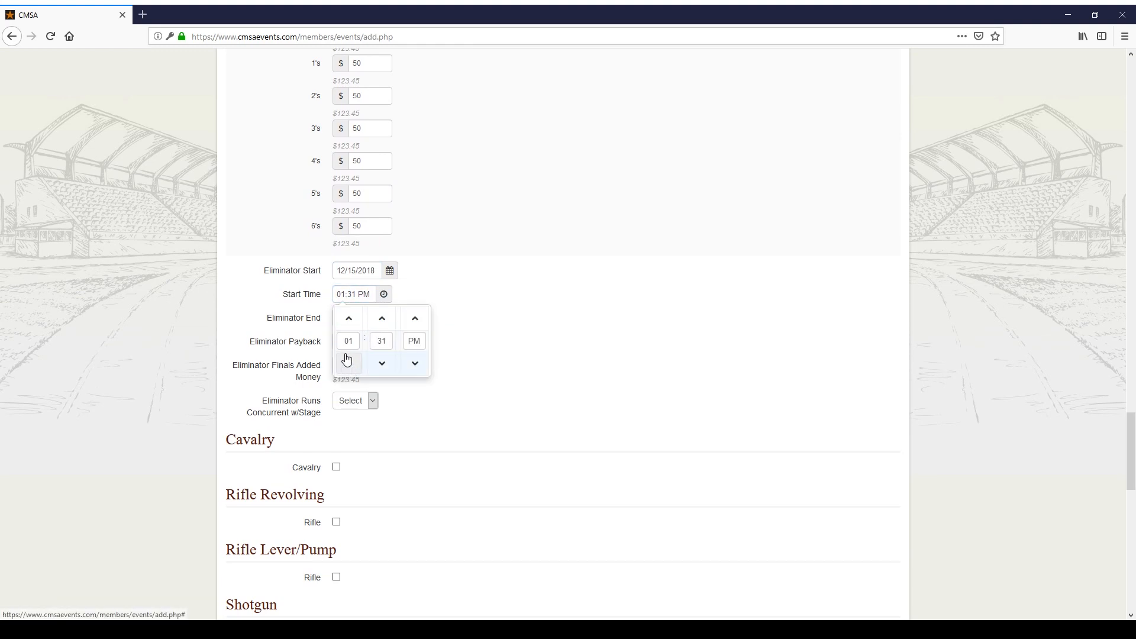
{"action": "left_click", "coordinate": [348, 342]}
{"action": "key", "text": "BackSpace"}
{"action": "type", "text": "1"}
{"action": "left_click", "coordinate": [377, 344]}
{"action": "type", "text": "0"}
{"action": "left_click", "coordinate": [611, 292]}
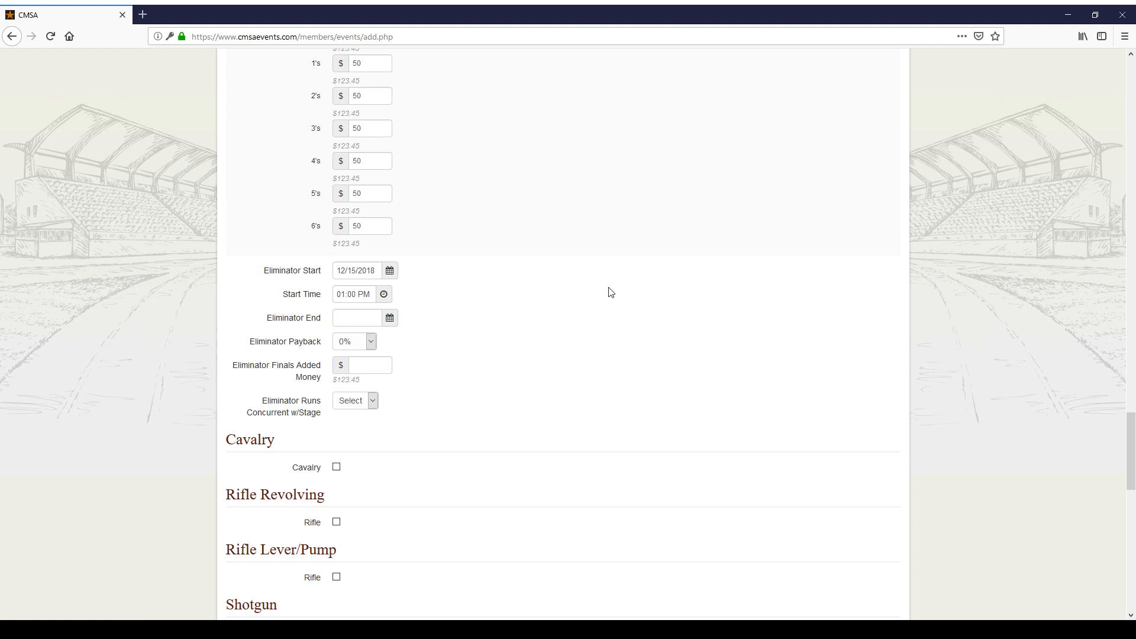
Step: Set the Eliminator end date to 12/15/2018 and payback to 50%, leaving runs-concurrent unchanged
{"action": "left_click", "coordinate": [375, 322]}
{"action": "left_click", "coordinate": [453, 405]}
{"action": "left_click", "coordinate": [374, 353]}
{"action": "left_click", "coordinate": [343, 502]}
{"action": "left_click", "coordinate": [362, 408]}
{"action": "left_click", "coordinate": [430, 416]}
Step: Turn on the Cavalry side match with a $50 fee
{"action": "scroll", "coordinate": [426, 432], "scroll_direction": "down", "scroll_amount": 3}
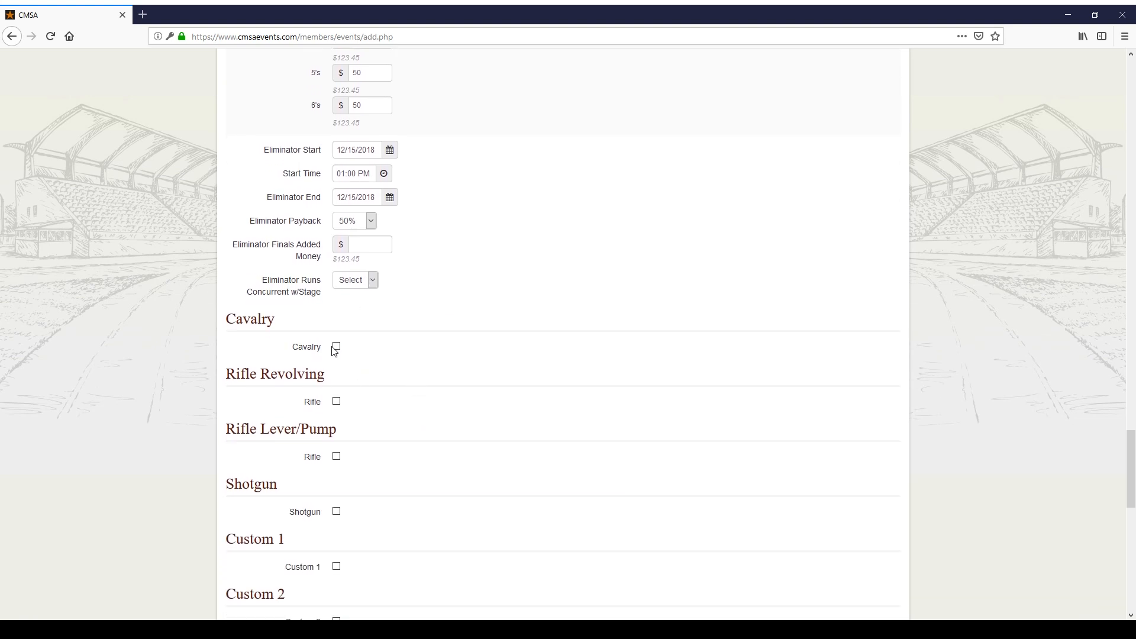
{"action": "left_click", "coordinate": [336, 347]}
{"action": "scroll", "coordinate": [388, 360], "scroll_direction": "down", "scroll_amount": 3}
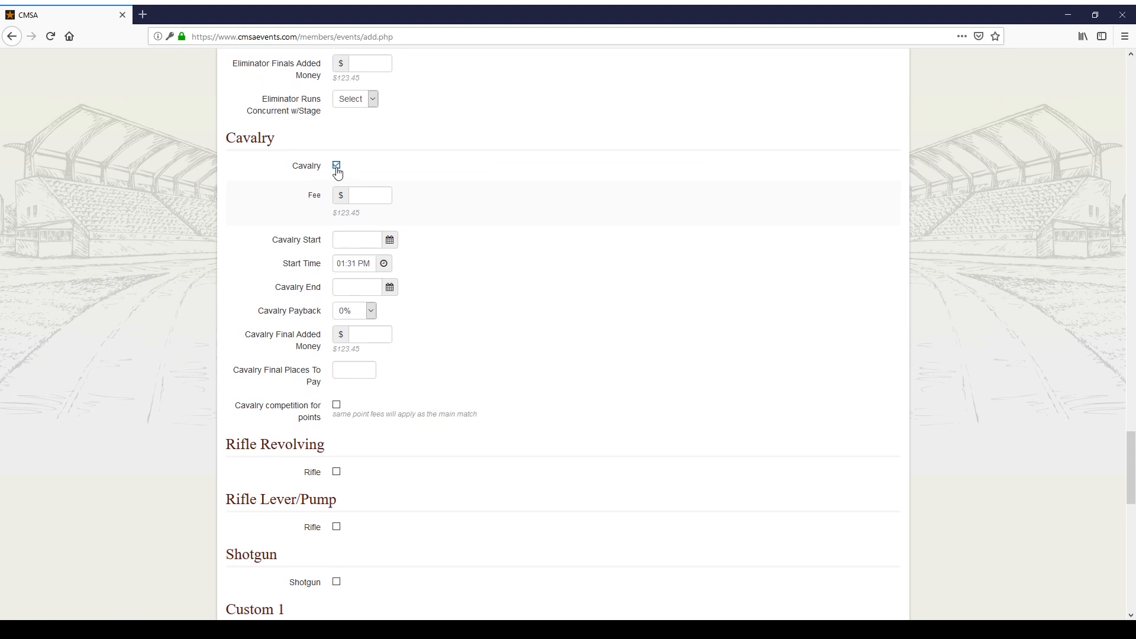
{"action": "type", "text": "50"}
Step: Set the Cavalry start to 12/15/2018 at 02:00 PM
{"action": "left_click", "coordinate": [368, 240]}
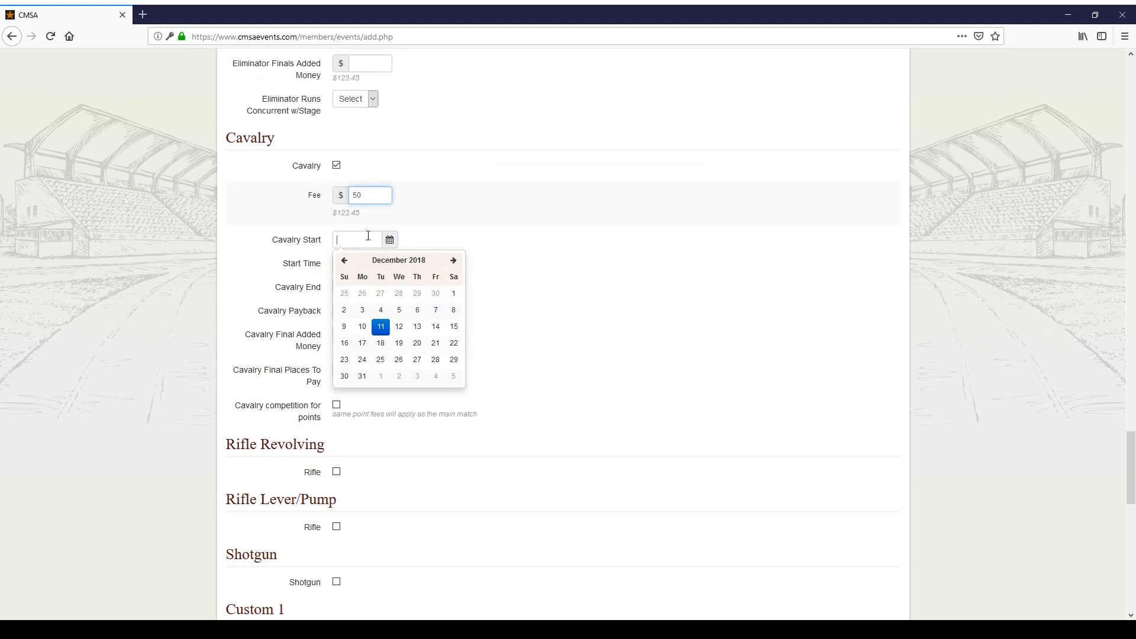
{"action": "left_click", "coordinate": [456, 327]}
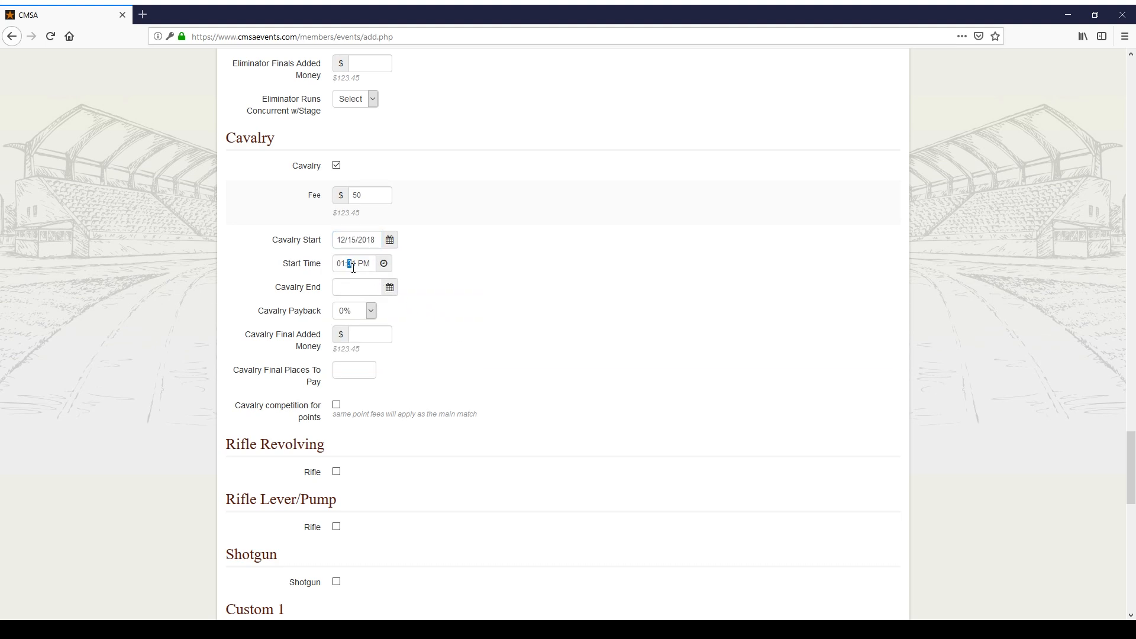
{"action": "left_click", "coordinate": [382, 270]}
{"action": "left_click", "coordinate": [349, 288]}
{"action": "left_click", "coordinate": [382, 312]}
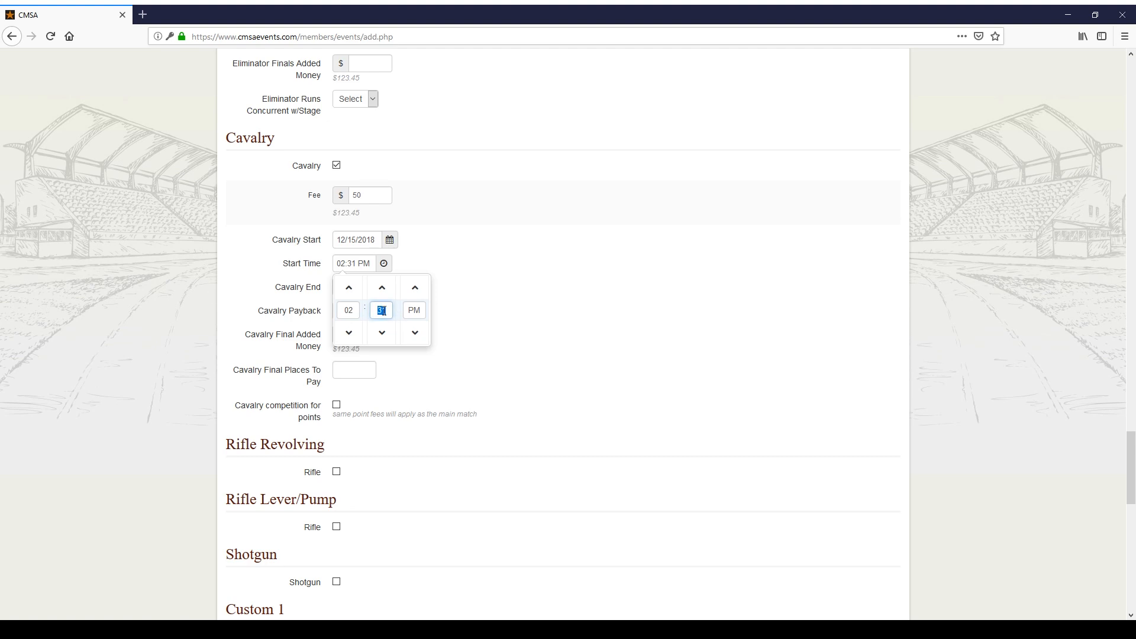
{"action": "type", "text": "00"}
{"action": "left_click", "coordinate": [504, 300]}
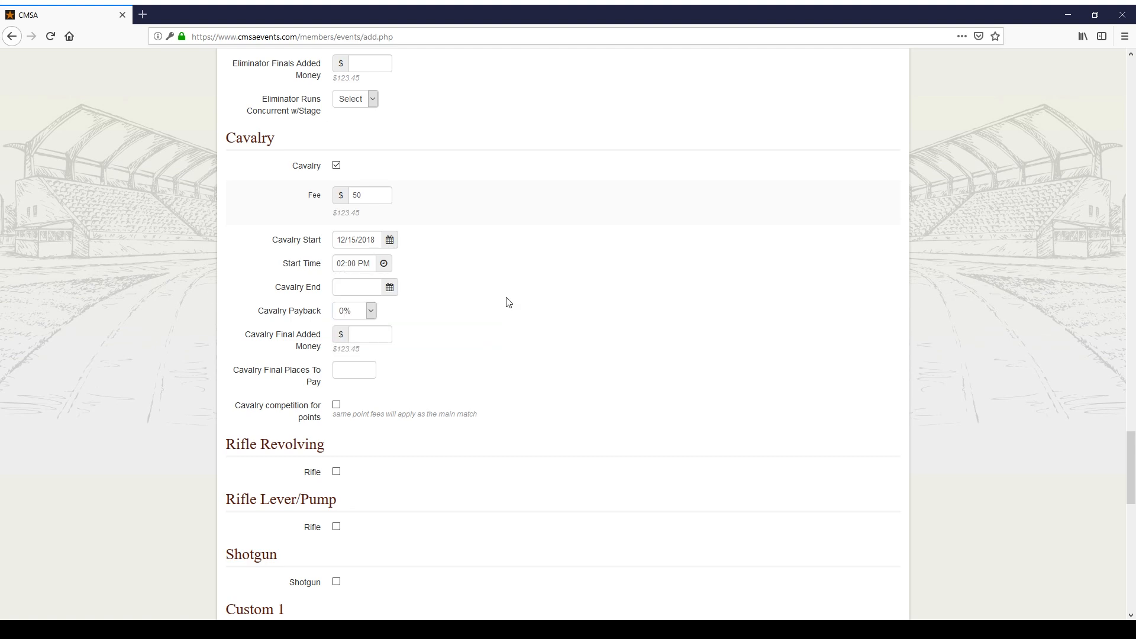
Step: Set the Cavalry end date to 12/15/2018 and payback to 50%
{"action": "left_click", "coordinate": [350, 290]}
{"action": "left_click", "coordinate": [453, 374]}
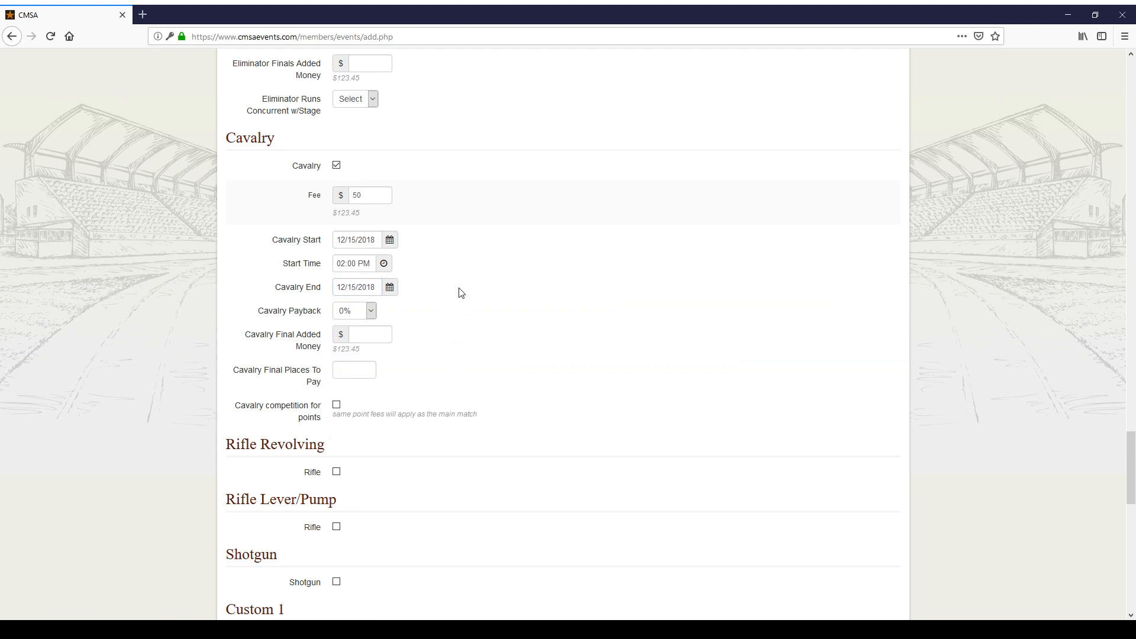
{"action": "left_click", "coordinate": [366, 339]}
{"action": "left_click", "coordinate": [369, 317]}
{"action": "left_click", "coordinate": [350, 468]}
{"action": "left_click", "coordinate": [409, 352]}
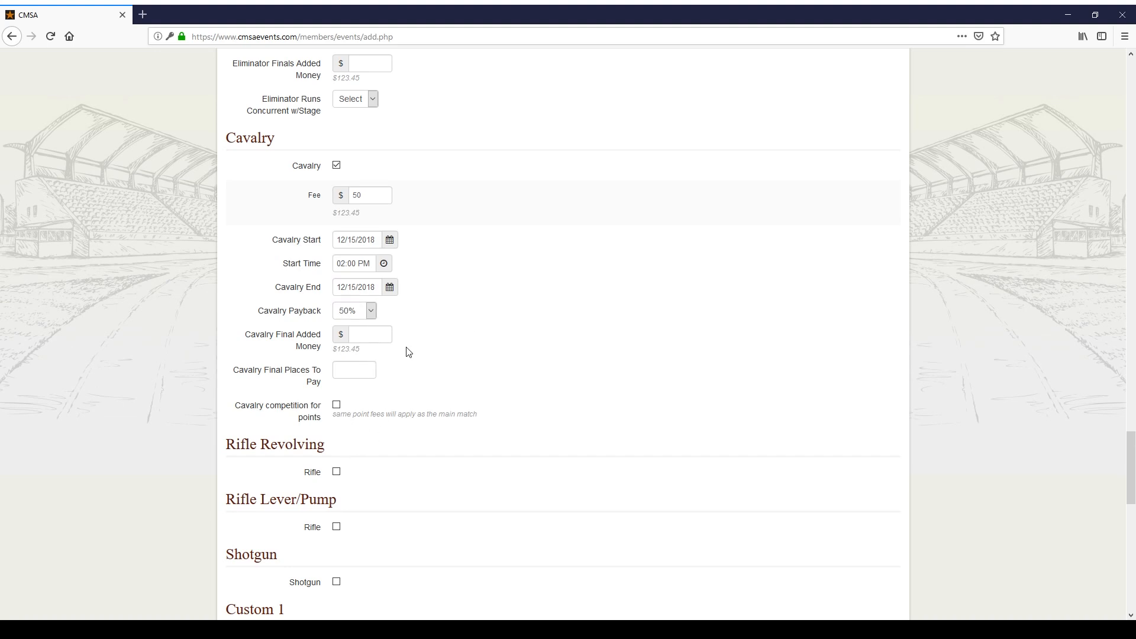
Step: Make Cavalry count toward the points competition
{"action": "left_click", "coordinate": [364, 338]}
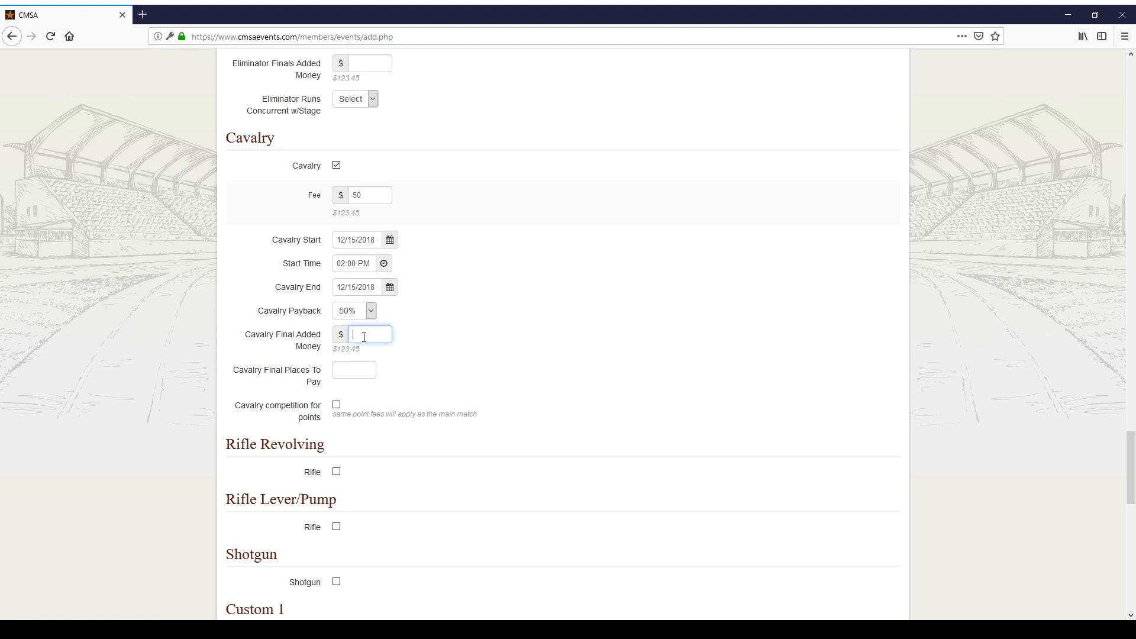
{"action": "left_click", "coordinate": [353, 369]}
{"action": "left_click", "coordinate": [336, 406]}
{"action": "scroll", "coordinate": [432, 388], "scroll_direction": "down", "scroll_amount": 2}
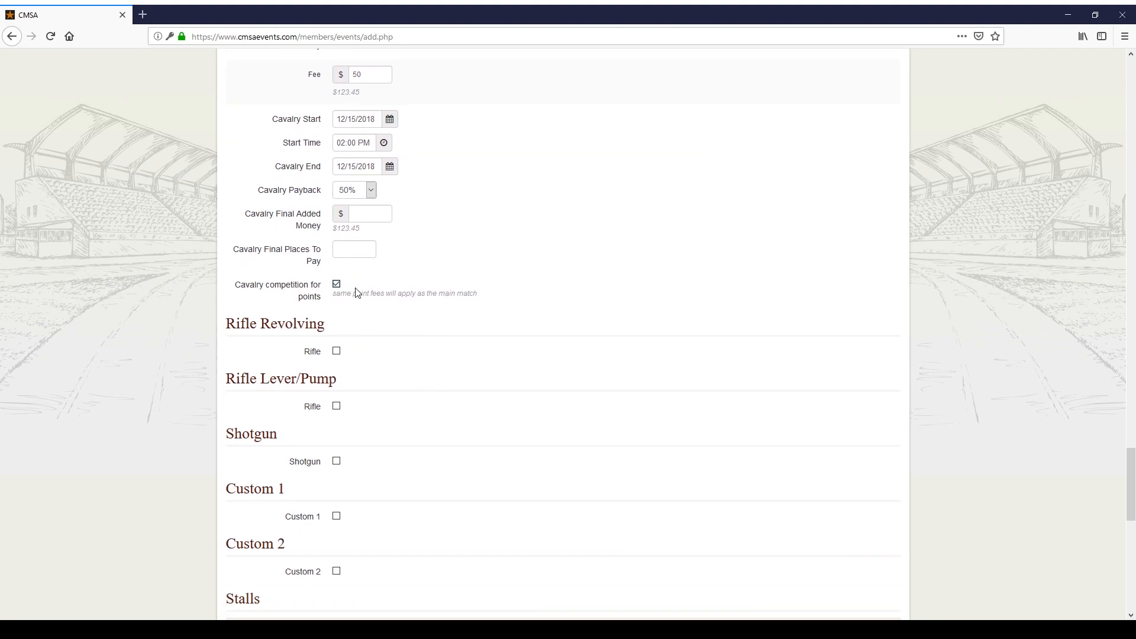
{"action": "scroll", "coordinate": [367, 302], "scroll_direction": "down", "scroll_amount": 1}
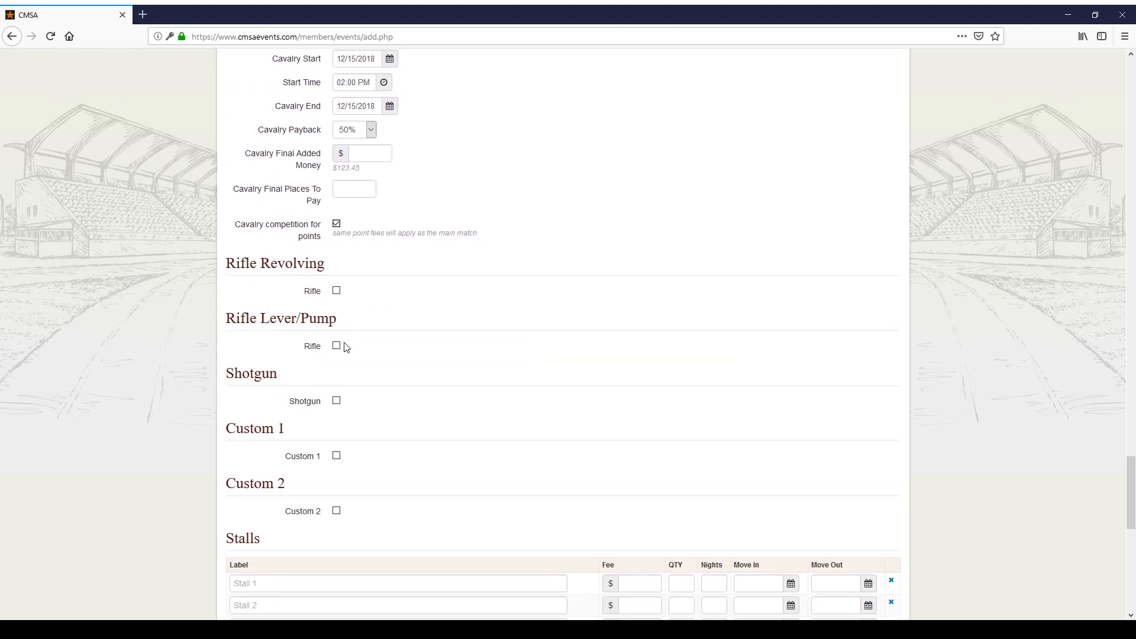
Step: Enable the Rifle Lever/Pump match with a $50 fee and a gender-split payout
{"action": "left_click", "coordinate": [336, 346]}
{"action": "scroll", "coordinate": [382, 361], "scroll_direction": "down", "scroll_amount": 2}
{"action": "left_click", "coordinate": [373, 255]}
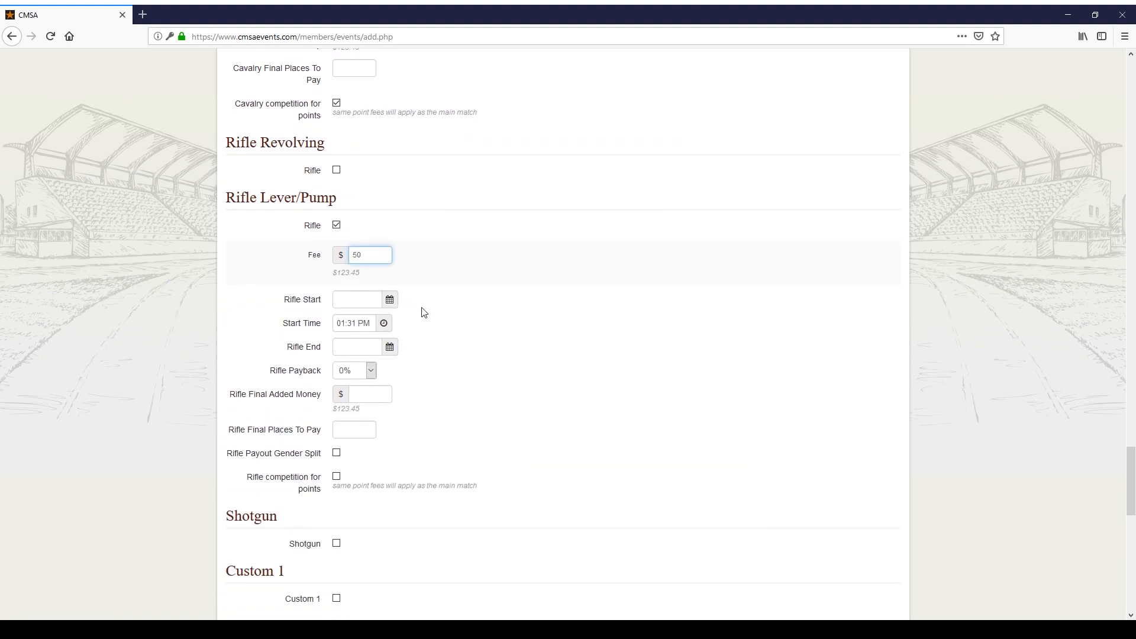
{"action": "scroll", "coordinate": [368, 385], "scroll_direction": "down", "scroll_amount": 2}
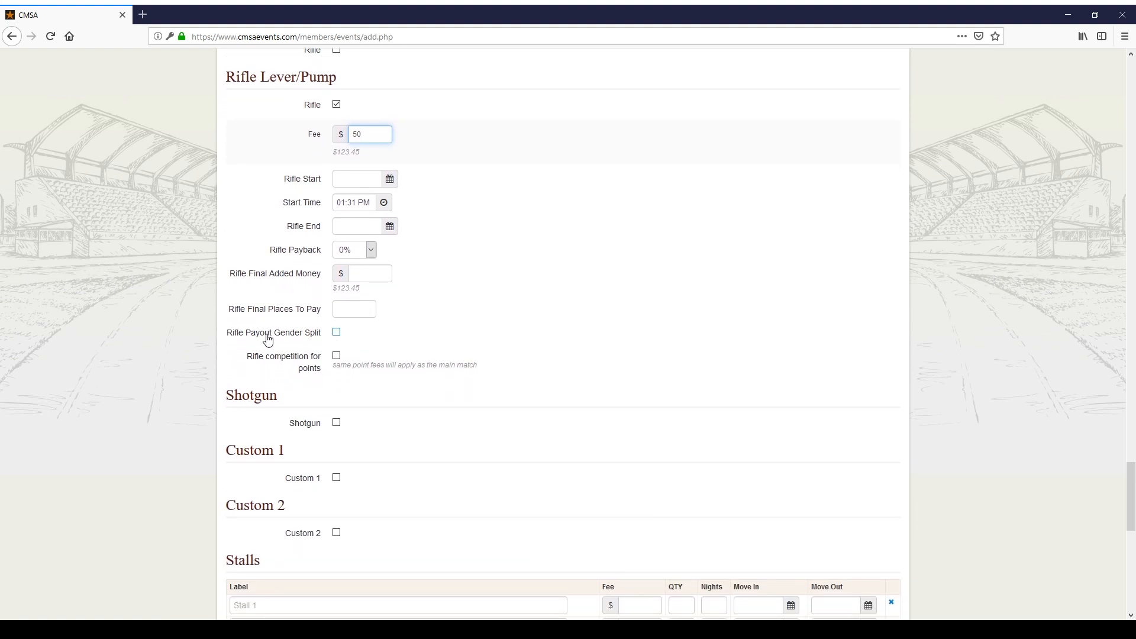
{"action": "left_click", "coordinate": [340, 342]}
{"action": "left_click", "coordinate": [338, 335]}
Step: Count lever/pump rifle for points, and enable Shotgun with gender-split payout and points
{"action": "left_click", "coordinate": [336, 356]}
{"action": "scroll", "coordinate": [404, 334], "scroll_direction": "down", "scroll_amount": 2}
{"action": "left_click", "coordinate": [337, 363]}
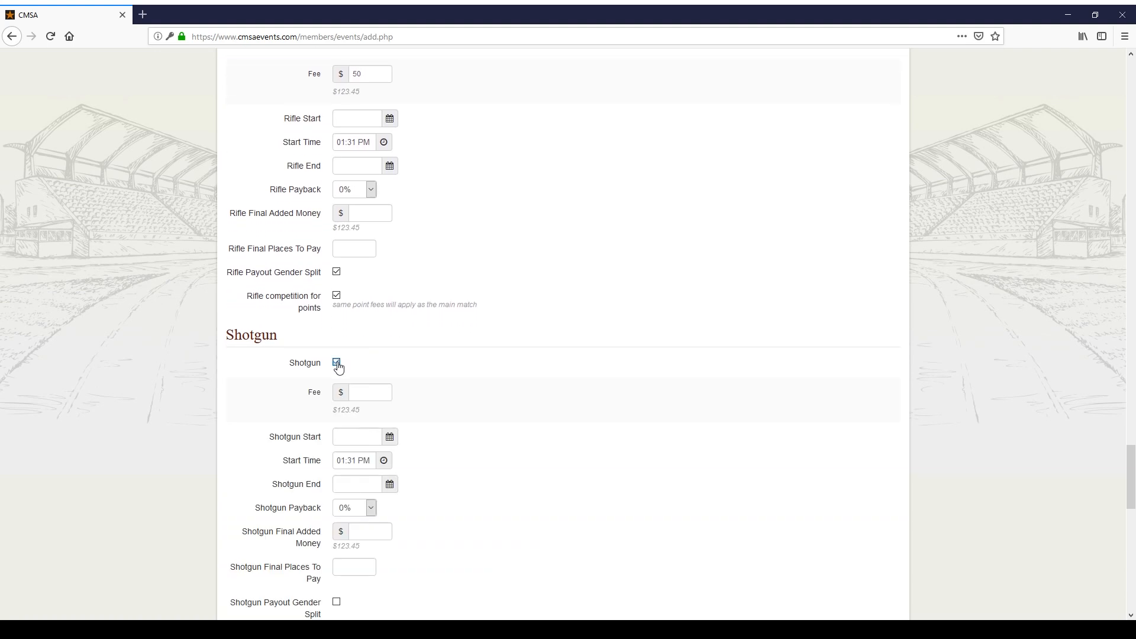
{"action": "scroll", "coordinate": [338, 367], "scroll_direction": "down", "scroll_amount": 2}
{"action": "scroll", "coordinate": [338, 367], "scroll_direction": "down", "scroll_amount": 2}
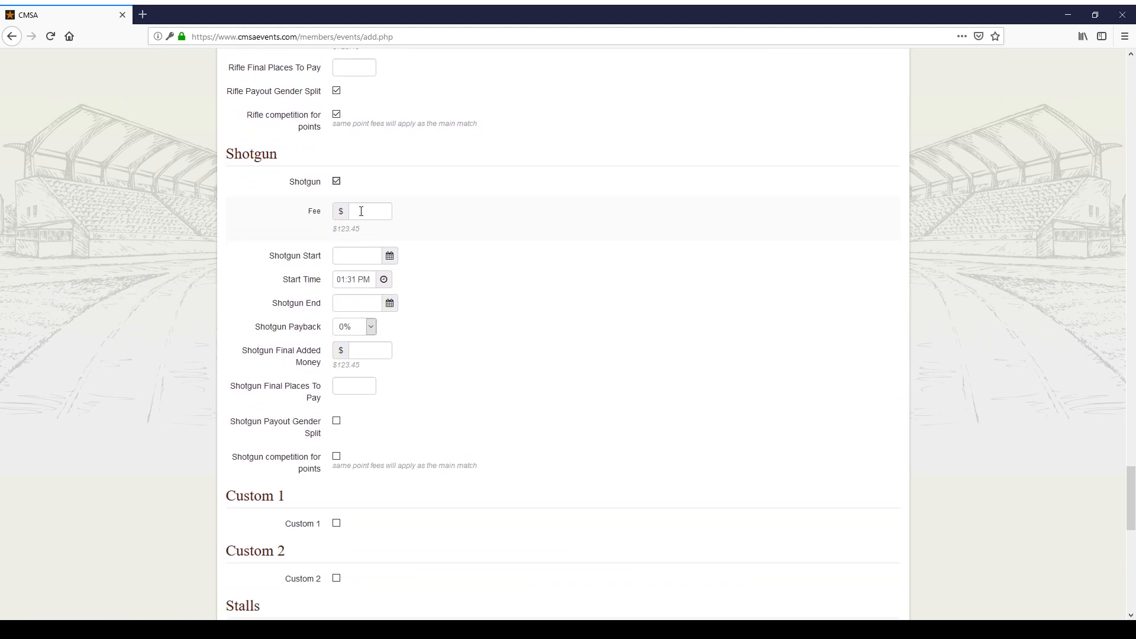
{"action": "left_click", "coordinate": [337, 422]}
{"action": "left_click", "coordinate": [337, 457]}
{"action": "scroll", "coordinate": [385, 456], "scroll_direction": "down", "scroll_amount": 4}
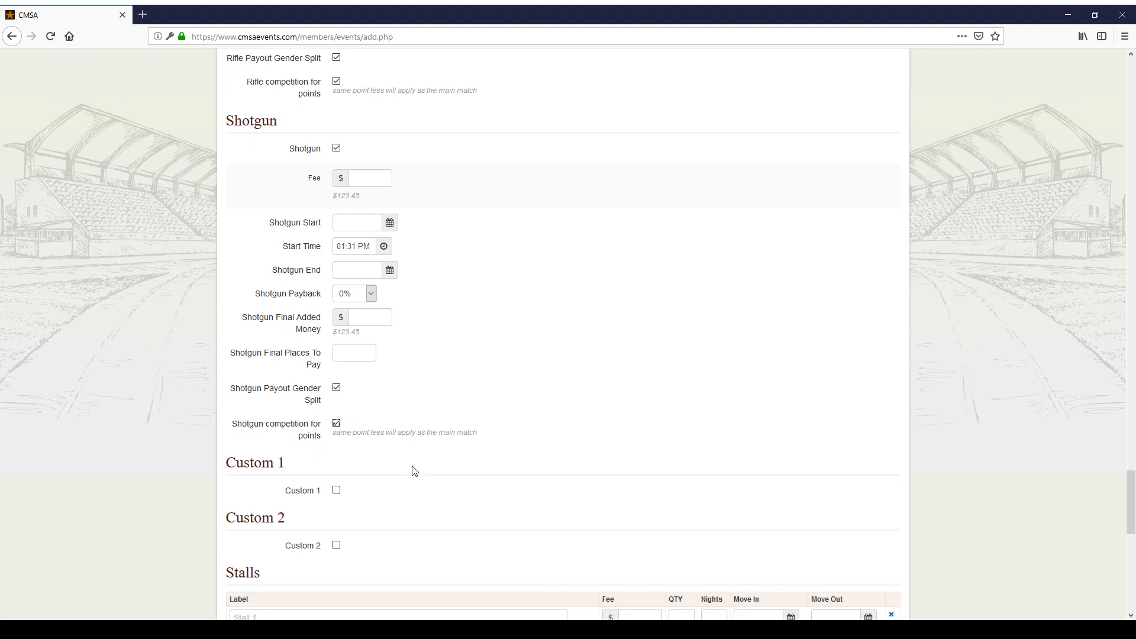
Step: Enable Custom 1 as 'Banquet Ticket' described 'BBQ meal, bring your own drinks.'
{"action": "left_click", "coordinate": [337, 403]}
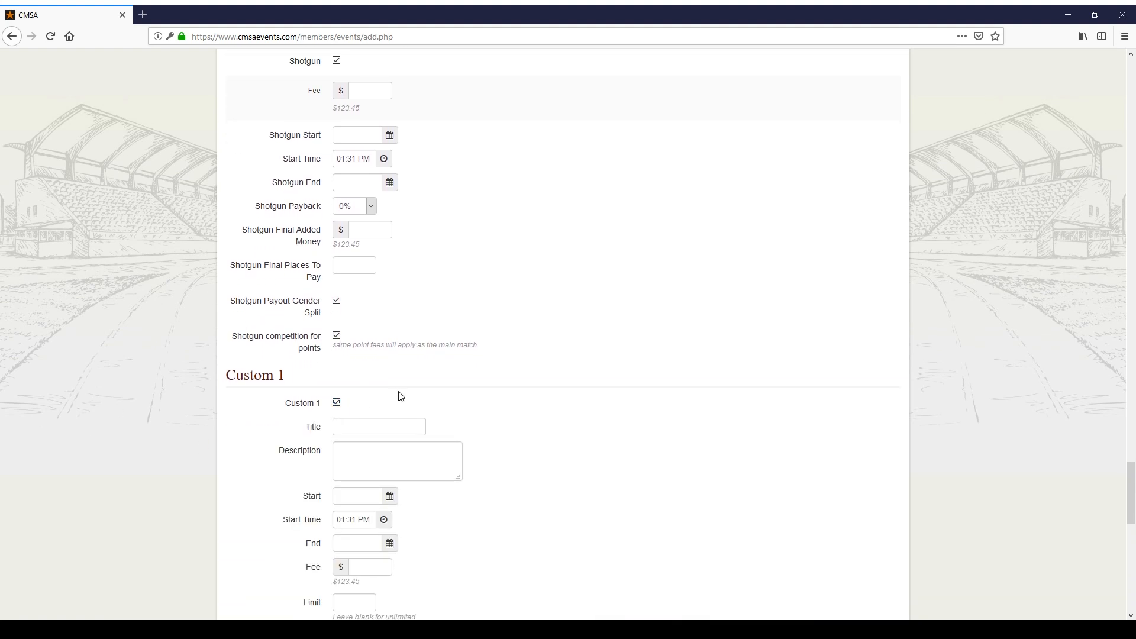
{"action": "scroll", "coordinate": [398, 394], "scroll_direction": "down", "scroll_amount": 4}
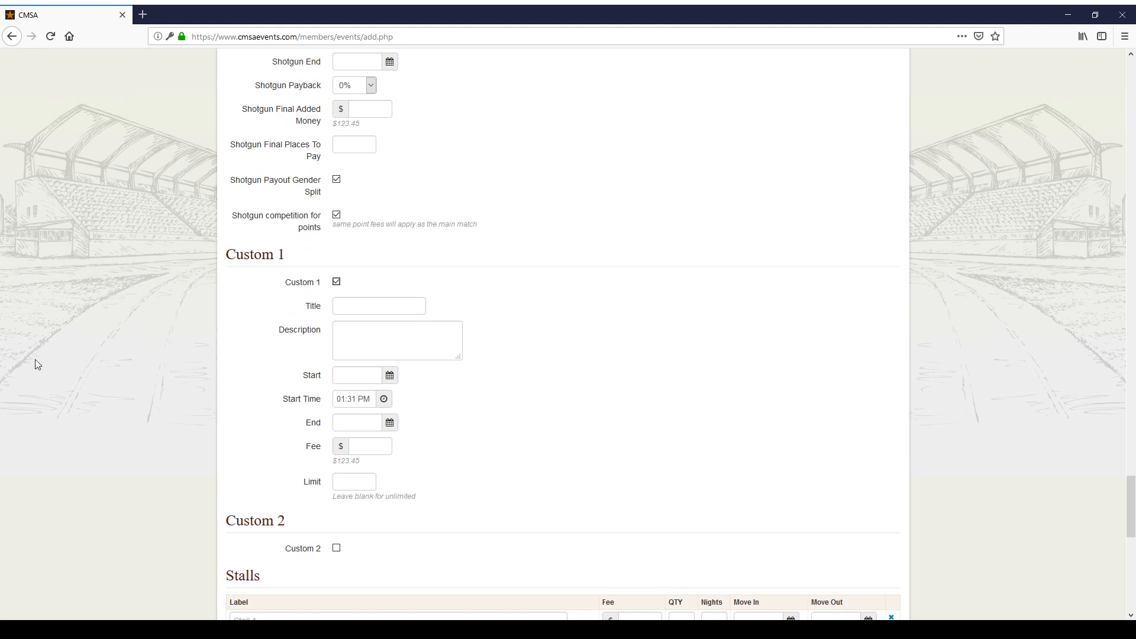
{"action": "left_click", "coordinate": [386, 305]}
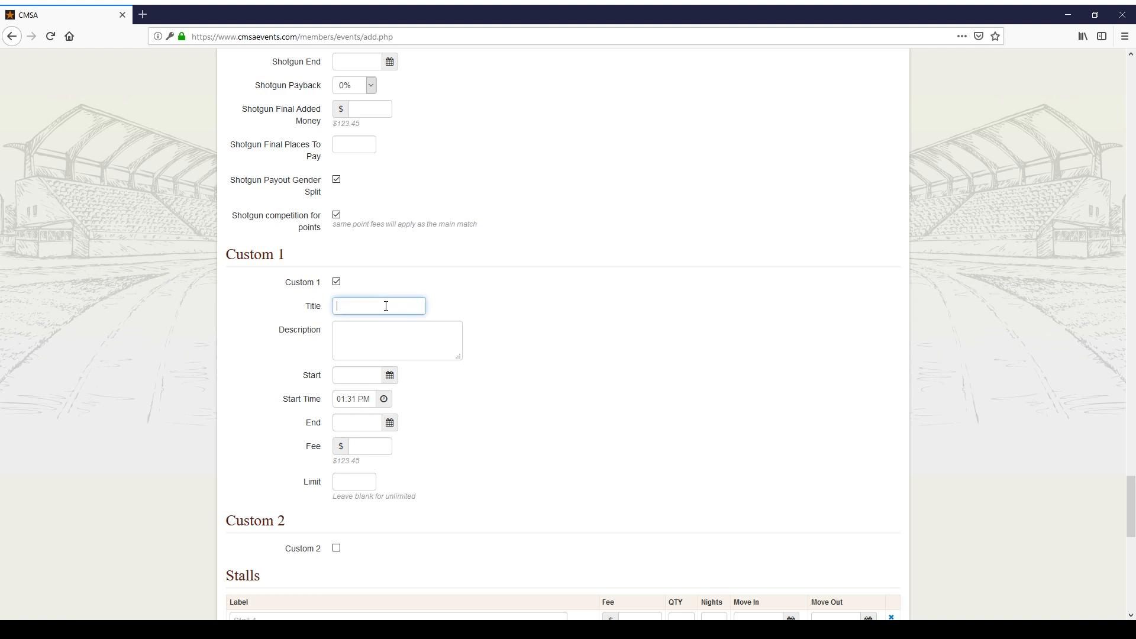
{"action": "type", "text": "Banquet Ticket"}
{"action": "left_click", "coordinate": [385, 335]}
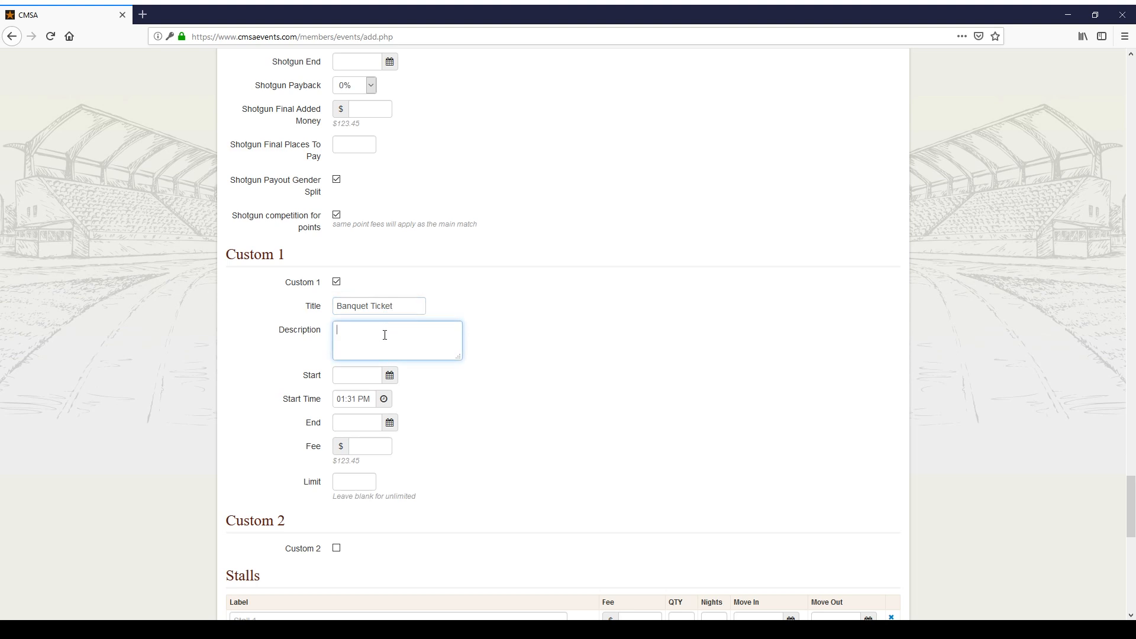
{"action": "type", "text": "BBQ meal, bring your own drinks."}
Step: Set the Banquet Ticket start to 12/15/2018 at 06:00 PM
{"action": "left_click", "coordinate": [364, 378]}
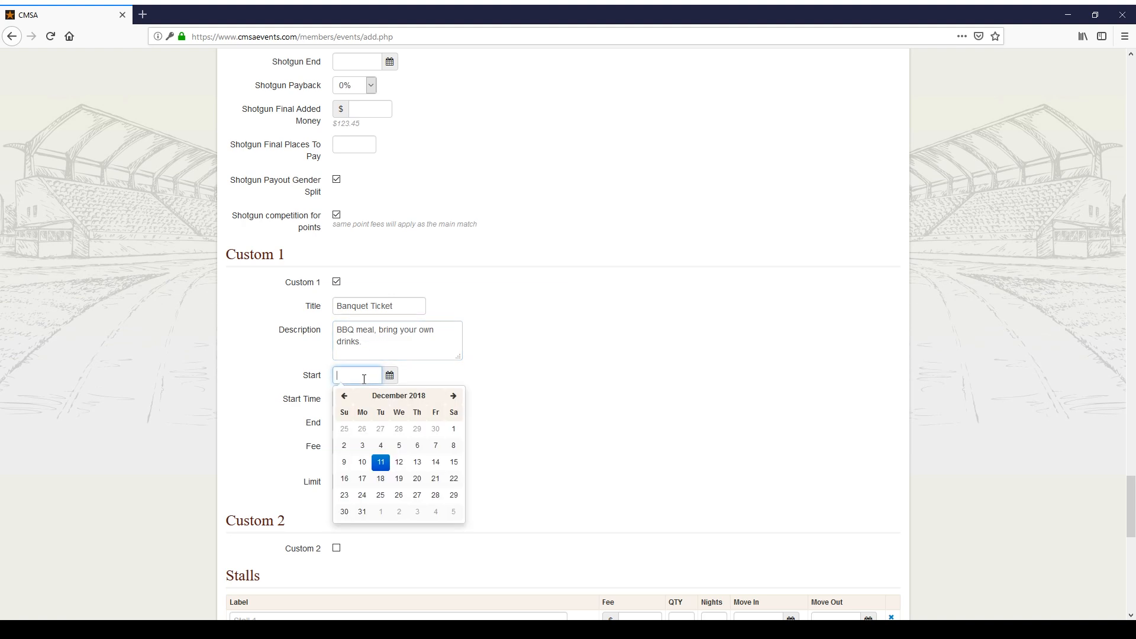
{"action": "left_click", "coordinate": [457, 459]}
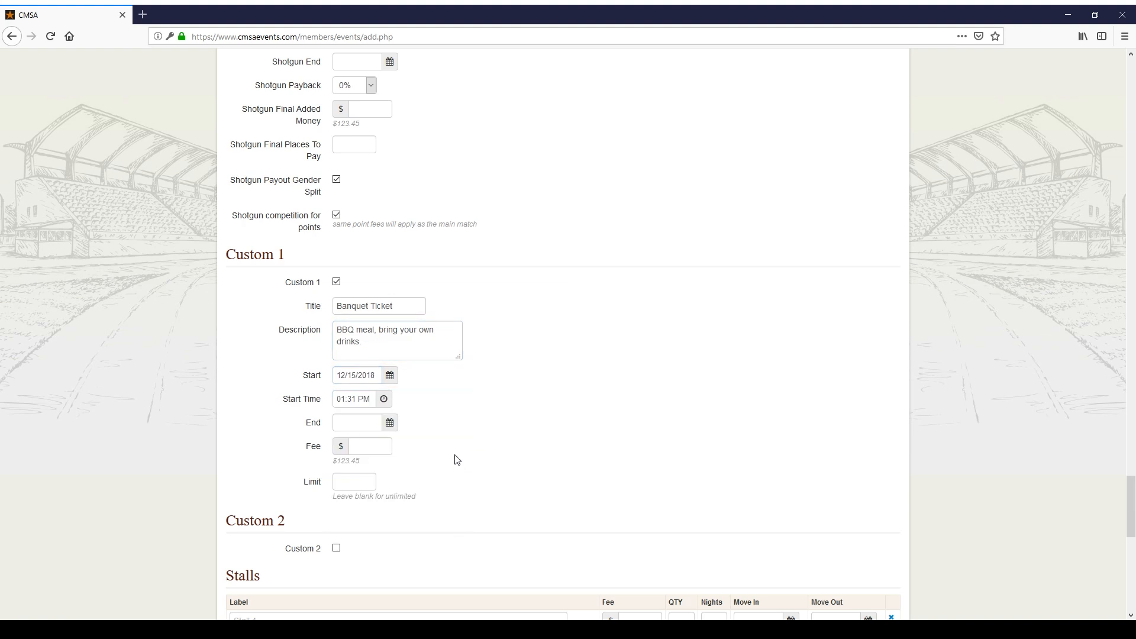
{"action": "left_click", "coordinate": [382, 402]}
{"action": "left_click", "coordinate": [354, 447]}
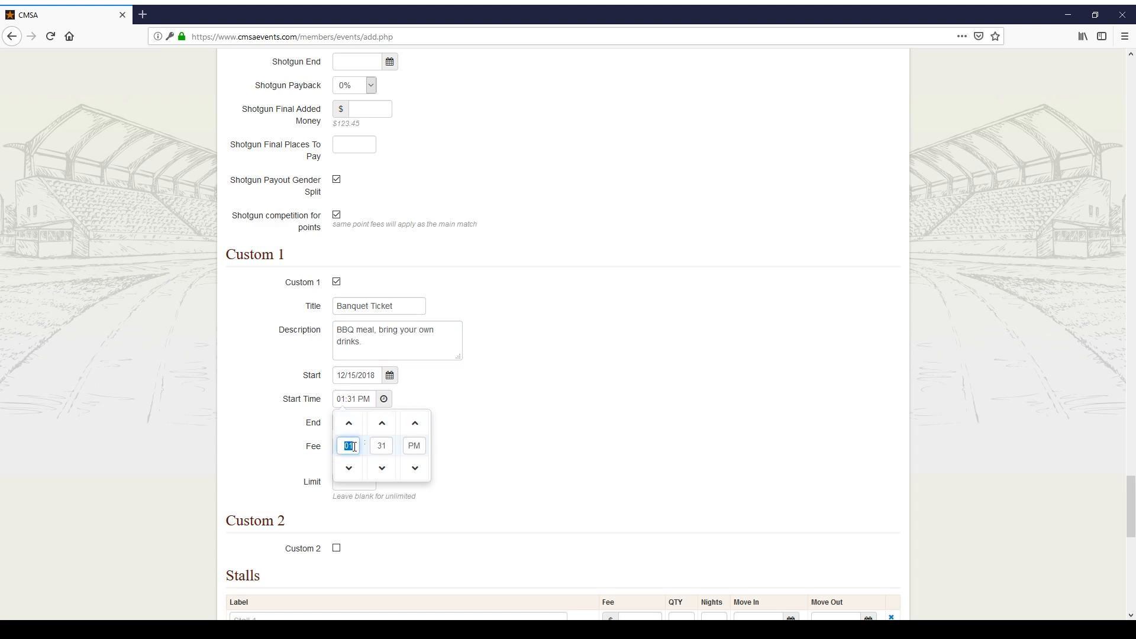
{"action": "type", "text": "06"}
{"action": "key", "text": "Tab"}
{"action": "type", "text": "00"}
{"action": "key", "text": "Tab"}
{"action": "left_click", "coordinate": [576, 432]}
Step: Set the Banquet Ticket end date to 12/15/2018 and its fee to $10
{"action": "left_click", "coordinate": [389, 423]}
{"action": "left_click", "coordinate": [454, 512]}
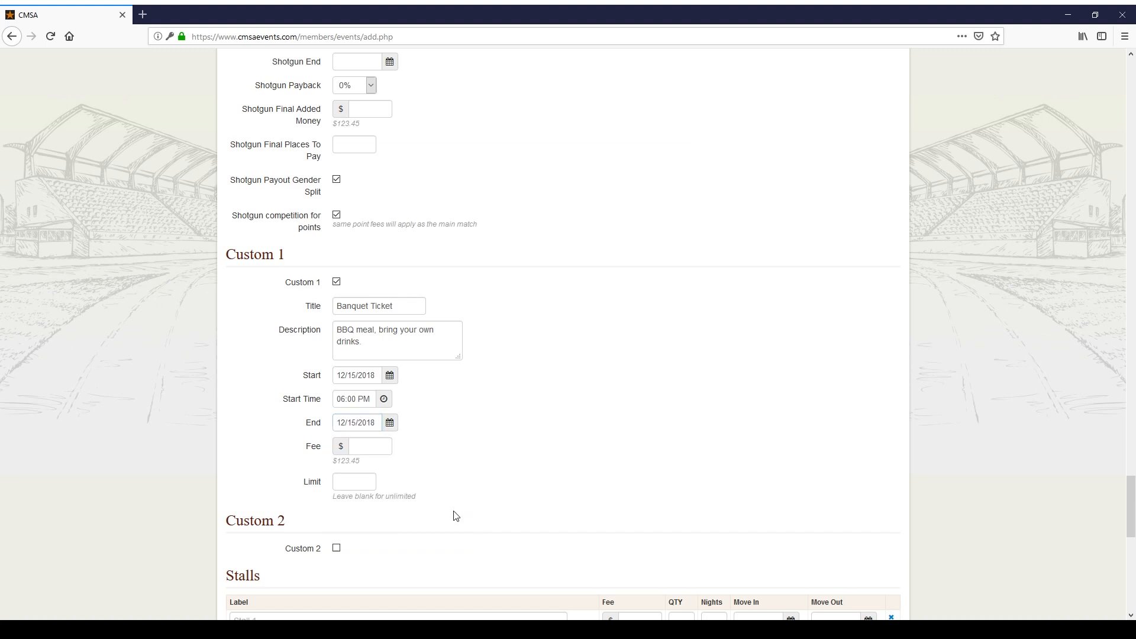
{"action": "left_click", "coordinate": [376, 452]}
{"action": "type", "text": "10"}
{"action": "scroll", "coordinate": [477, 395], "scroll_direction": "down", "scroll_amount": 3}
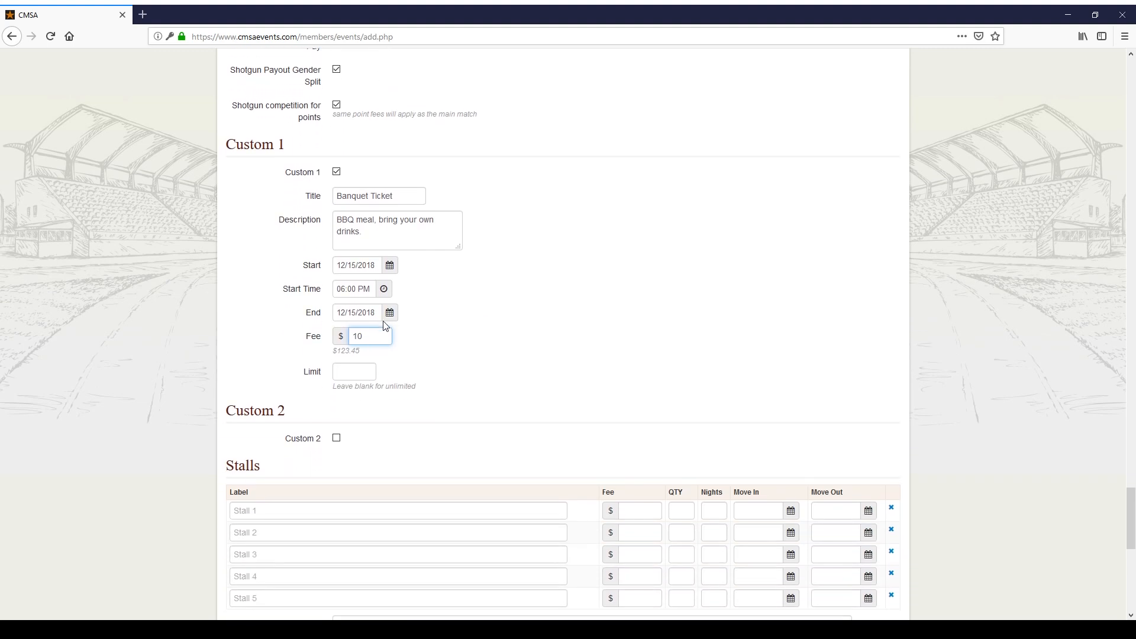
Step: Add 'Outdoor stalls per night': $20, quantity 100, 2 nights, 12/14–12/16/2018
{"action": "scroll", "coordinate": [421, 371], "scroll_direction": "down", "scroll_amount": 3}
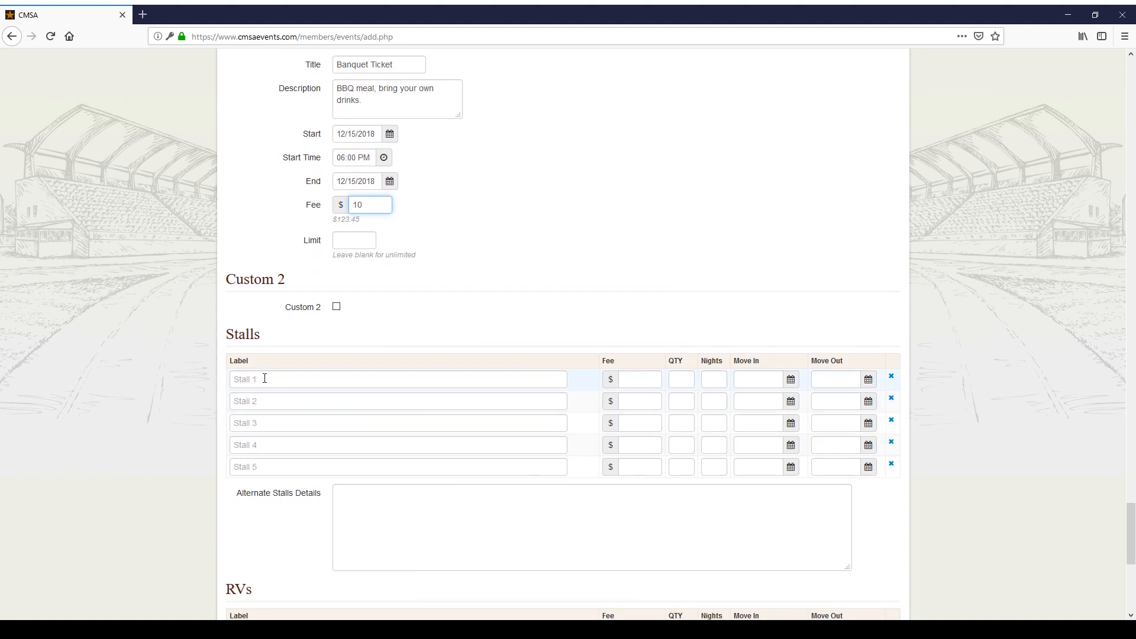
{"action": "left_click", "coordinate": [289, 381]}
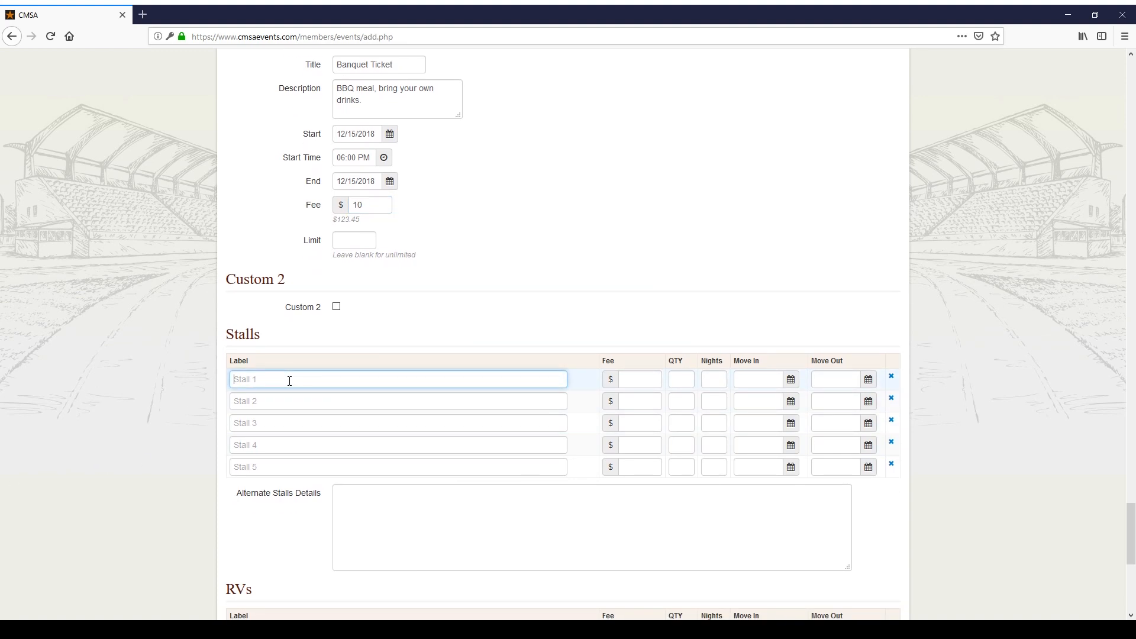
{"action": "scroll", "coordinate": [290, 376], "scroll_direction": "down", "scroll_amount": 2}
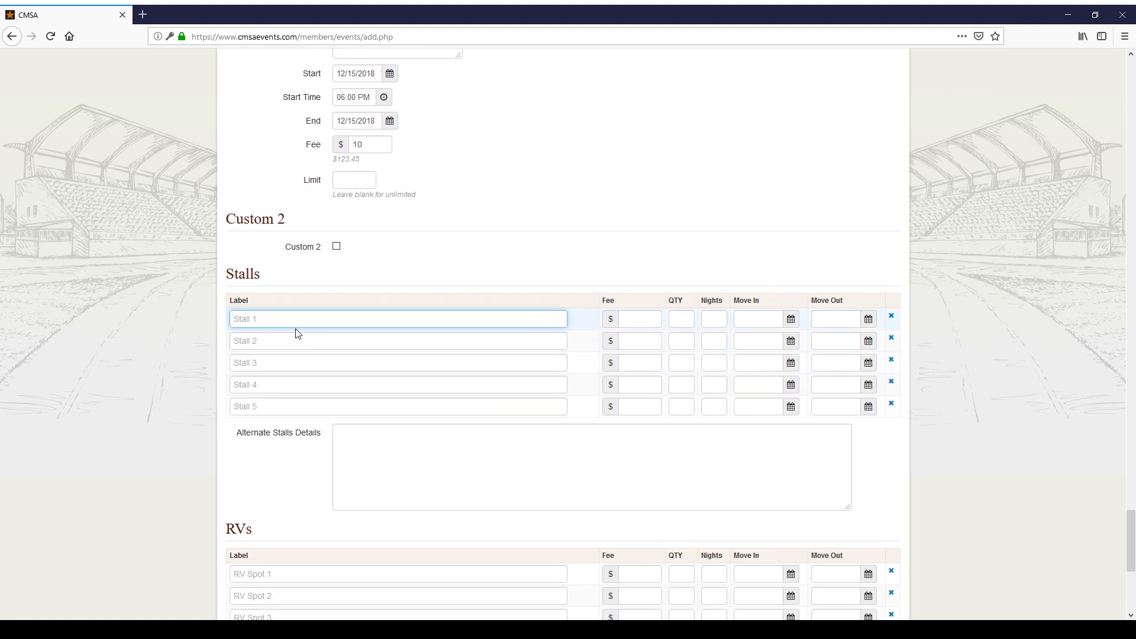
{"action": "type", "text": "Outdoor stalls per night"}
{"action": "left_click", "coordinate": [644, 318]}
{"action": "type", "text": "20"}
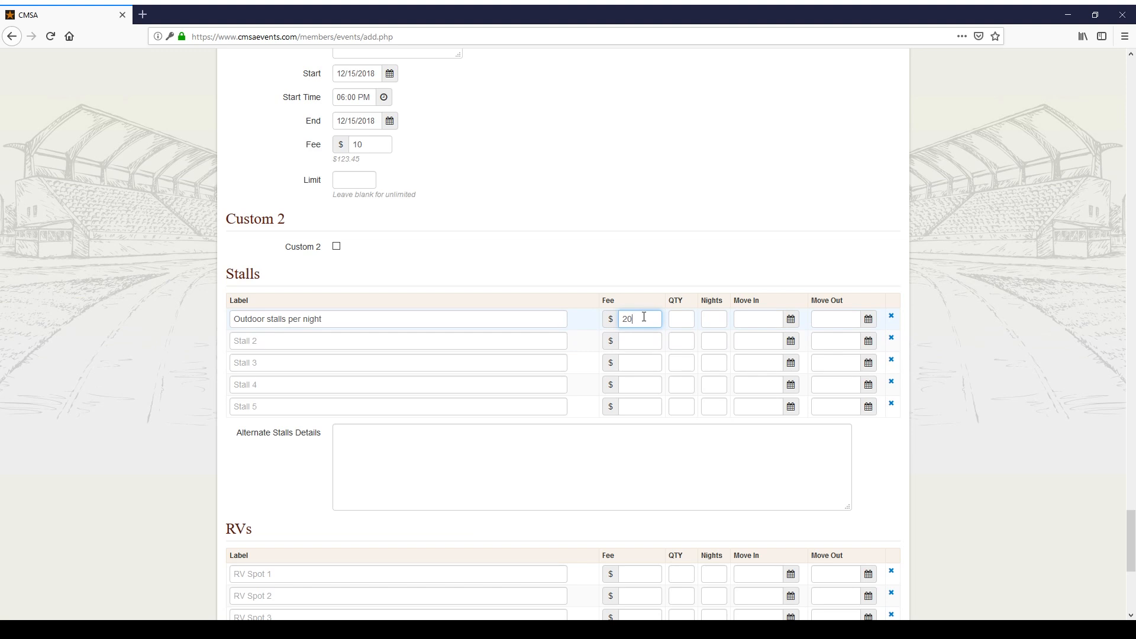
{"action": "left_click", "coordinate": [680, 319]}
{"action": "type", "text": "100"}
{"action": "left_click", "coordinate": [719, 320]}
{"action": "type", "text": "2"}
{"action": "left_click", "coordinate": [764, 318]}
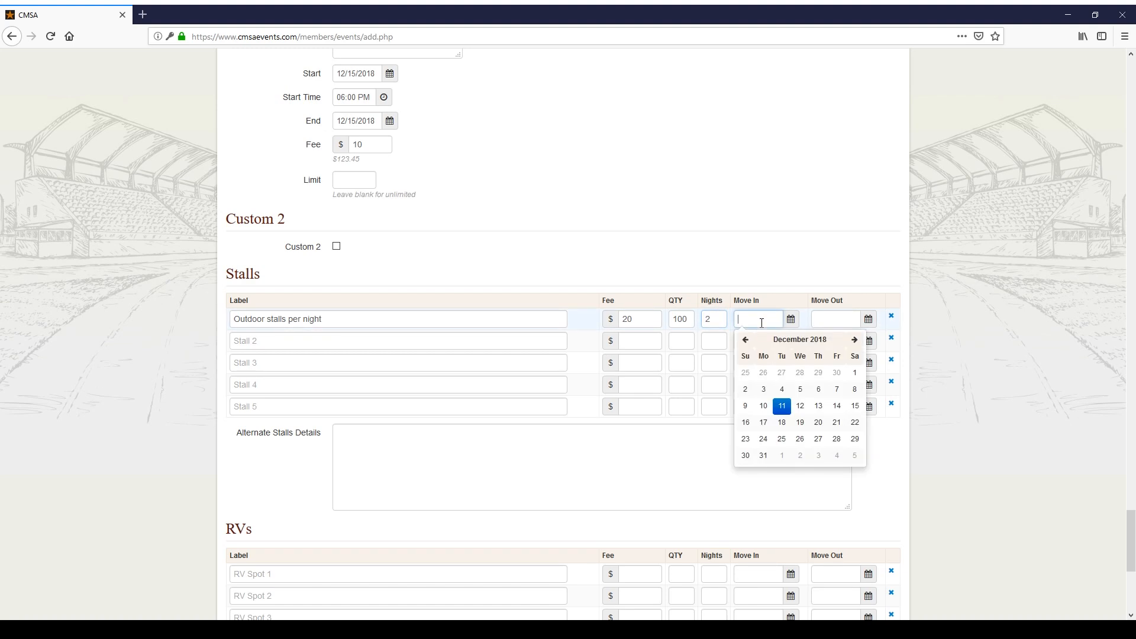
{"action": "left_click", "coordinate": [837, 407]}
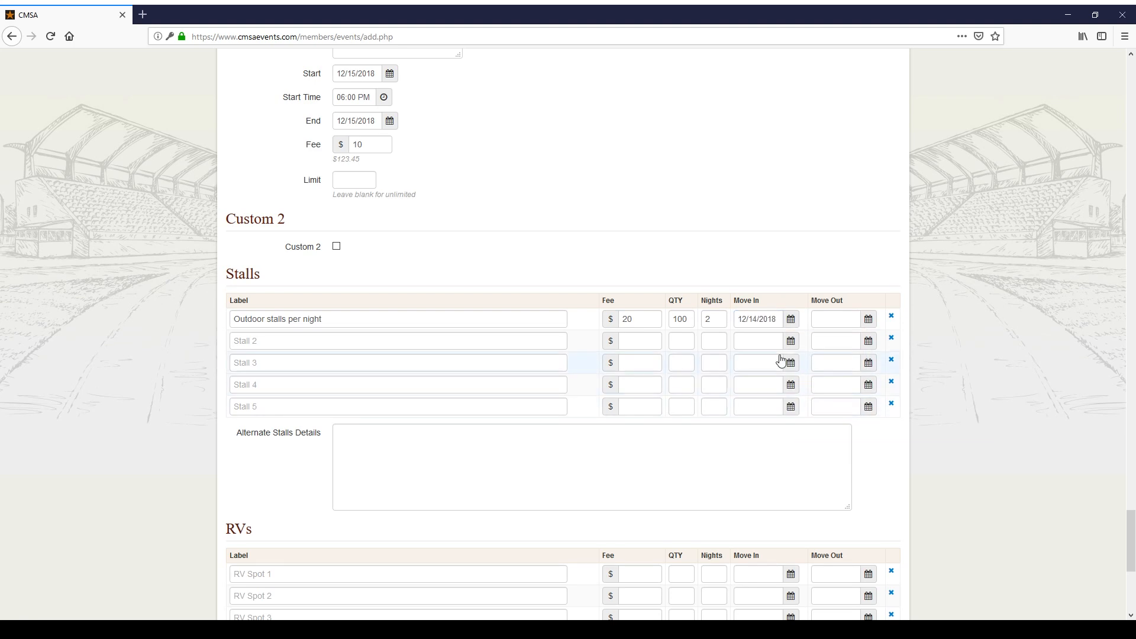
{"action": "left_click", "coordinate": [834, 319]}
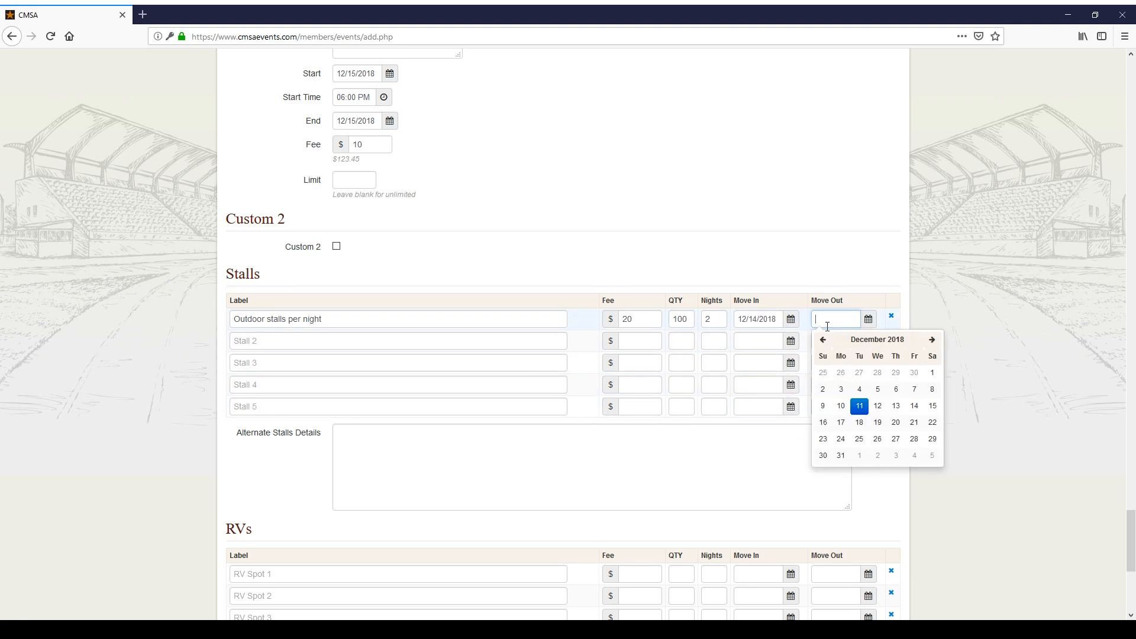
{"action": "left_click", "coordinate": [822, 422]}
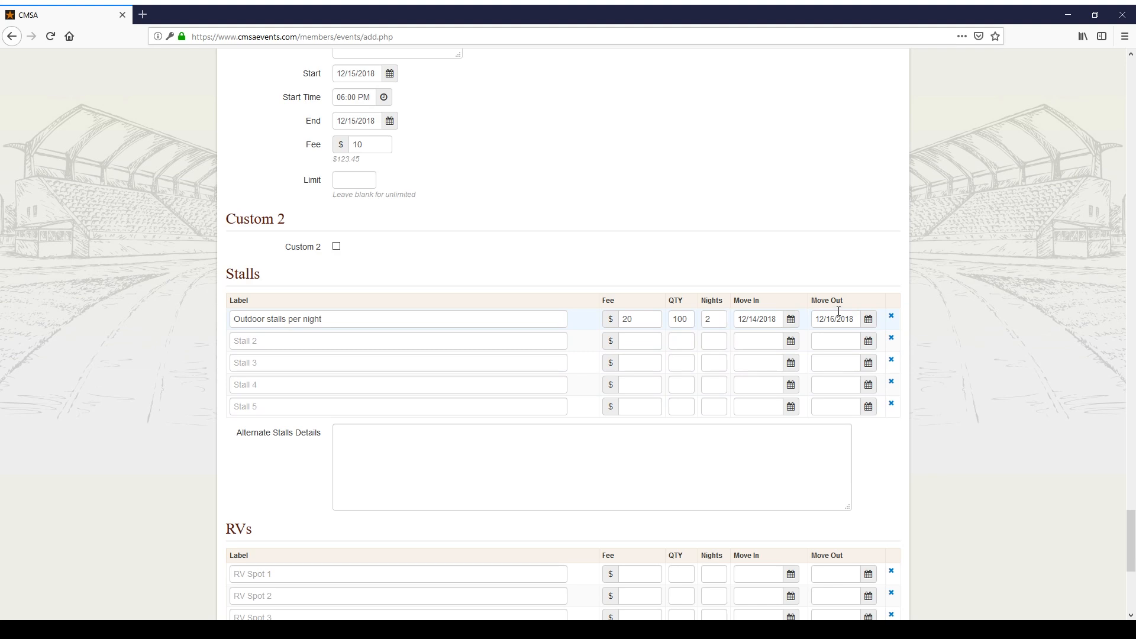
Step: Add 'Stall for weekend': $40, quantity 100, 1 night, moving in 12/14/2018
{"action": "left_click", "coordinate": [430, 343]}
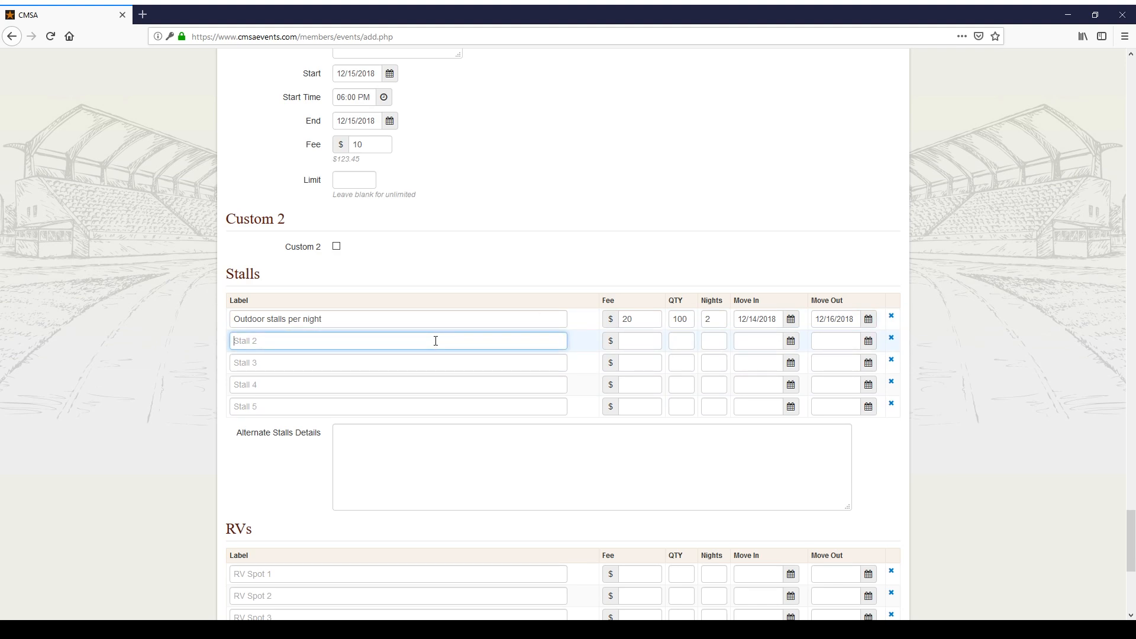
{"action": "type", "text": "Stall for weekend"}
{"action": "left_click", "coordinate": [626, 344]}
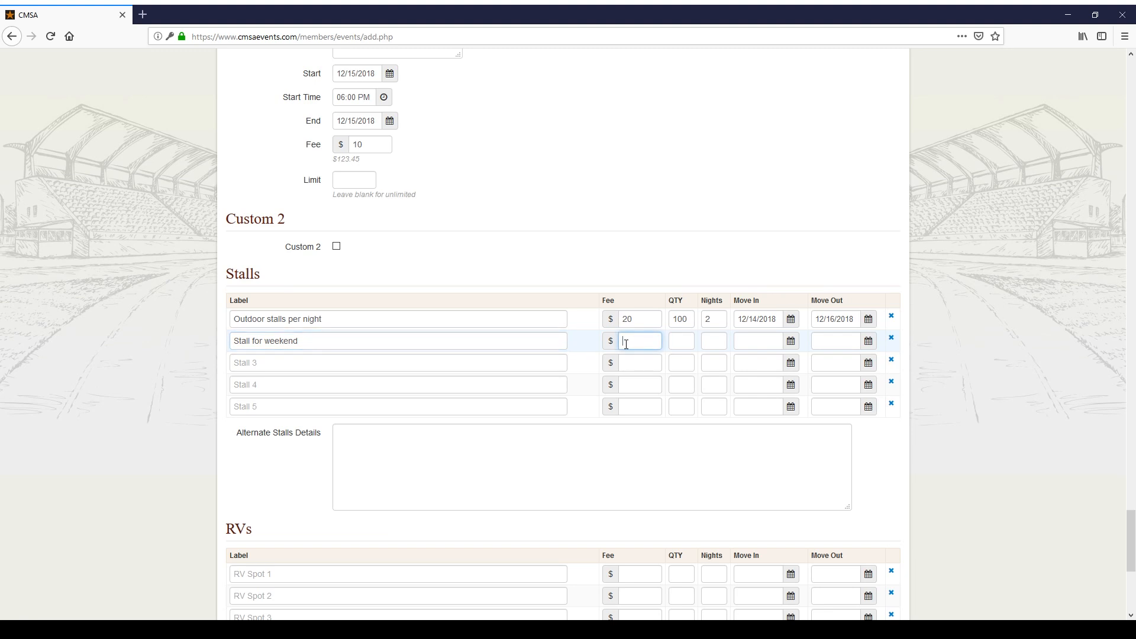
{"action": "type", "text": "40"}
{"action": "left_click", "coordinate": [677, 341]}
{"action": "type", "text": "200"}
{"action": "key", "text": "BackSpace"}
{"action": "key", "text": "BackSpace"}
{"action": "key", "text": "BackSpace"}
{"action": "type", "text": "100"}
{"action": "left_click", "coordinate": [713, 340]}
{"action": "type", "text": "1"}
{"action": "left_click", "coordinate": [761, 342]}
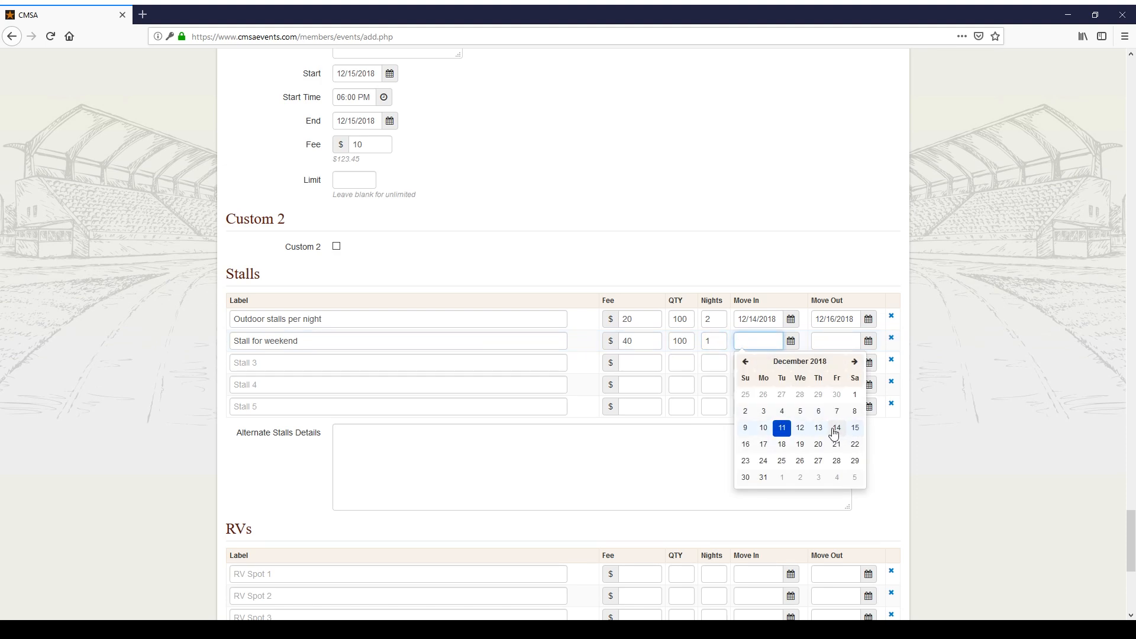
{"action": "left_click", "coordinate": [836, 430]}
{"action": "left_click", "coordinate": [836, 344]}
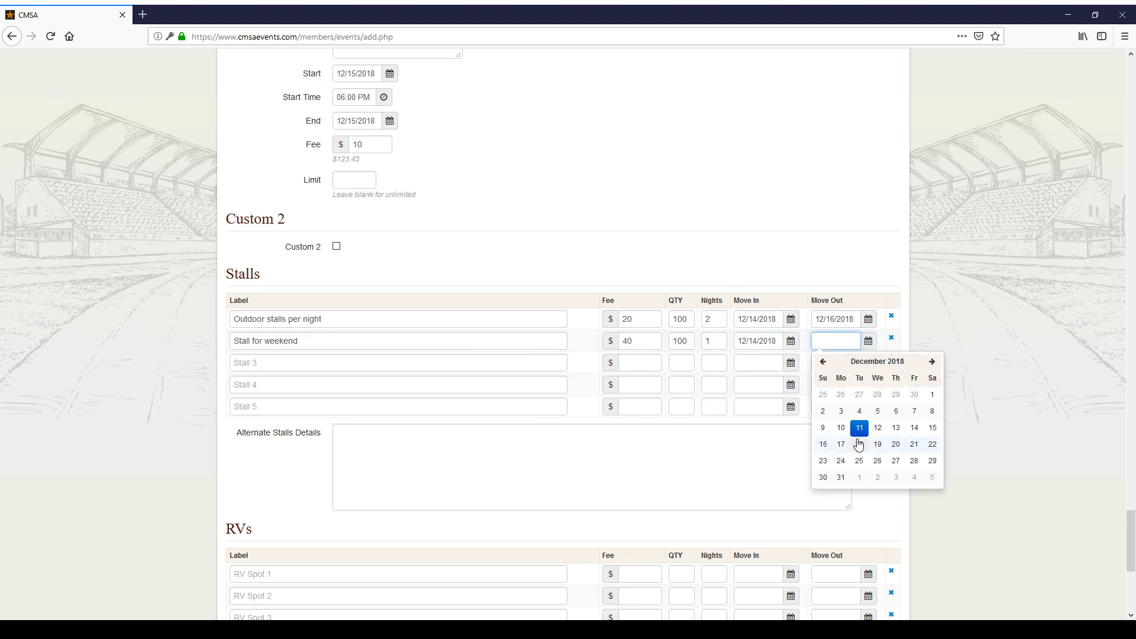
Step: Set the weekend stall move-out to 12/16/2018 and add a note giving a contact's phone for stall requests
{"action": "left_click", "coordinate": [823, 445]}
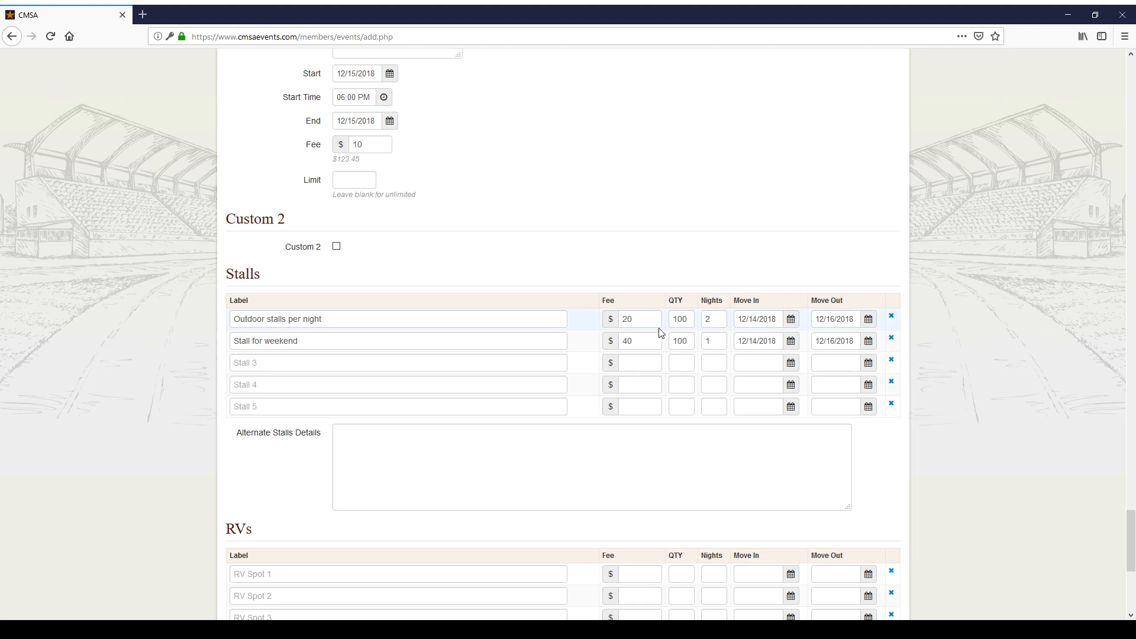
{"action": "left_click", "coordinate": [554, 450]}
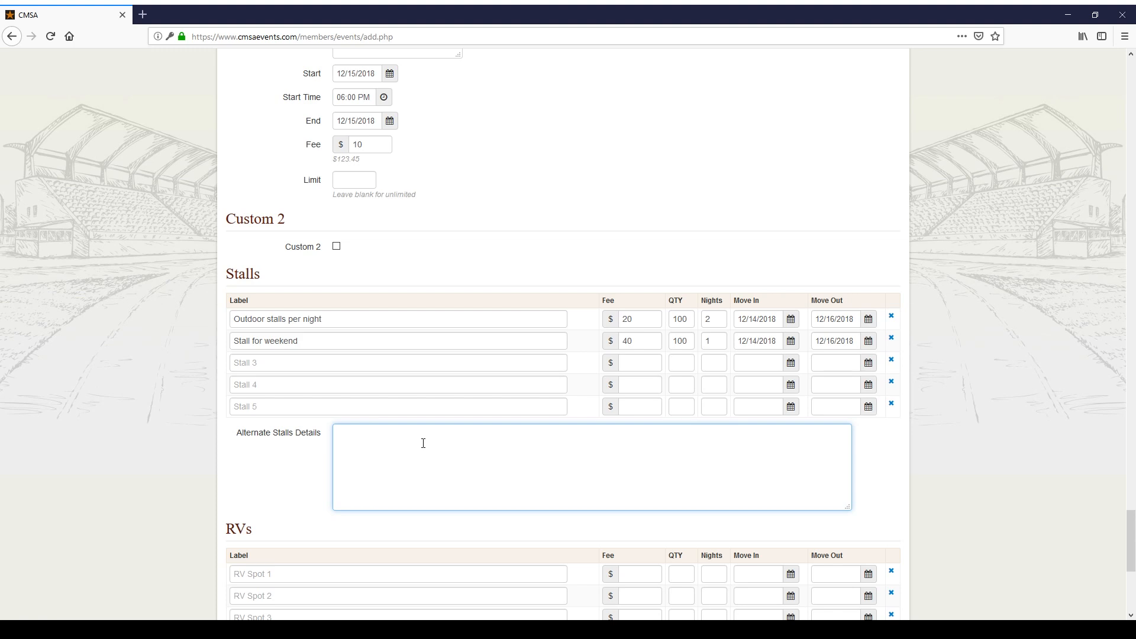
{"action": "type", "text": "For stall requests please call Sue at 555-555-5555."}
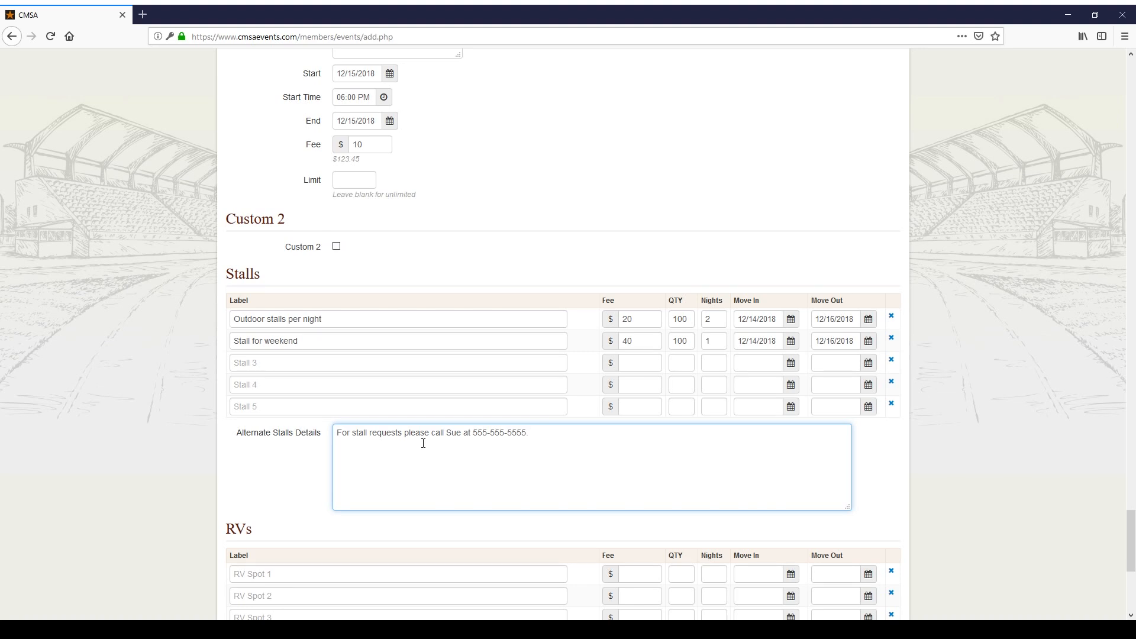
{"action": "scroll", "coordinate": [424, 443], "scroll_direction": "down", "scroll_amount": 4}
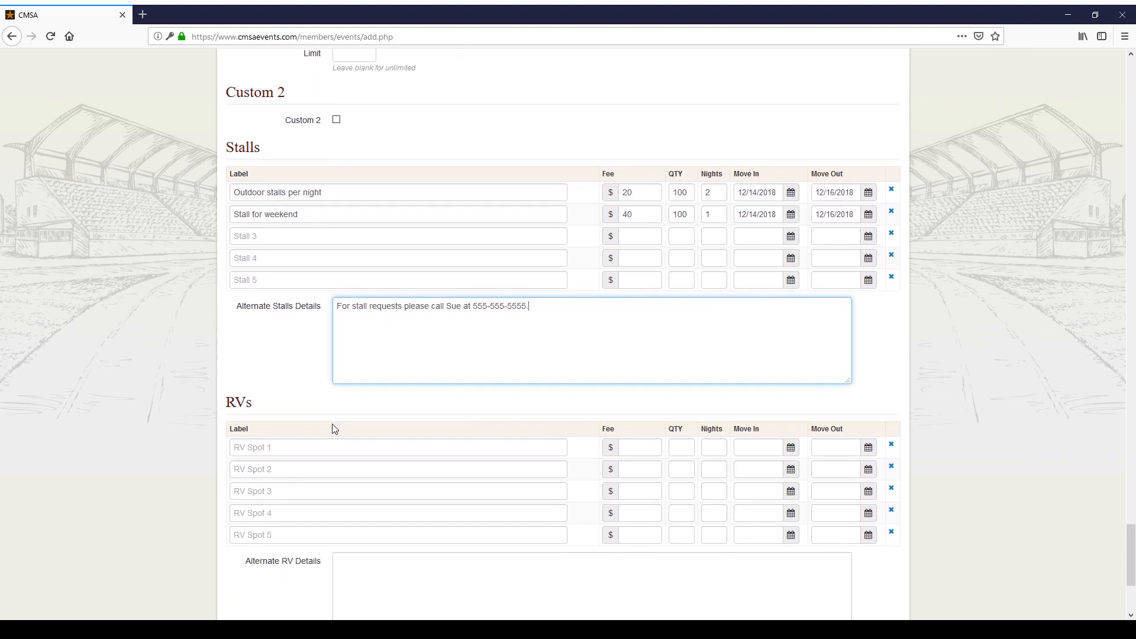
Step: Fill RV Spot 1 as 'RV per night': $15, 30 spots, 2 nights, 12/14–12/16/2018
{"action": "left_click", "coordinate": [337, 333]}
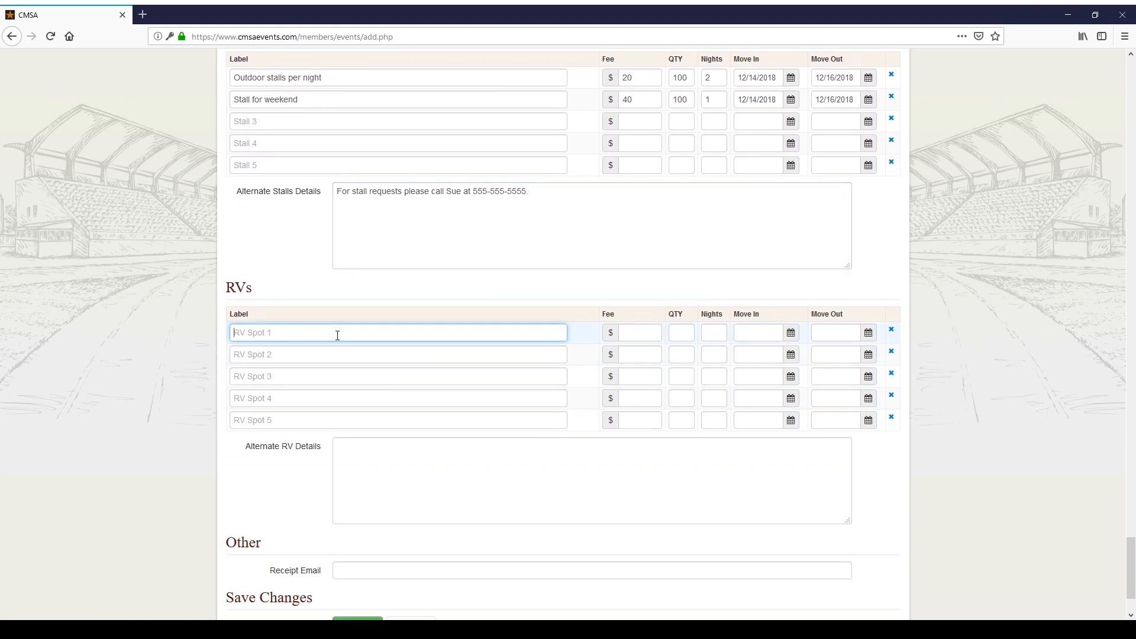
{"action": "type", "text": "RV per night"}
{"action": "left_click", "coordinate": [640, 333]}
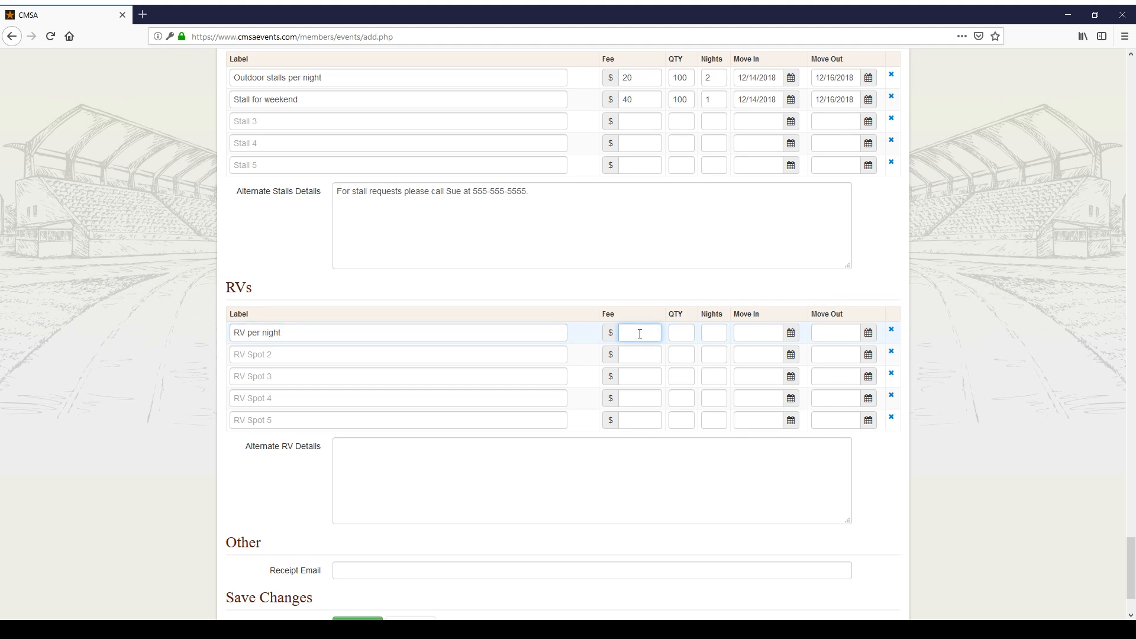
{"action": "type", "text": "15"}
{"action": "left_click", "coordinate": [681, 337]}
{"action": "type", "text": "30"}
{"action": "left_click", "coordinate": [706, 332]}
{"action": "type", "text": "2"}
{"action": "left_click", "coordinate": [762, 337]}
{"action": "left_click", "coordinate": [847, 425]}
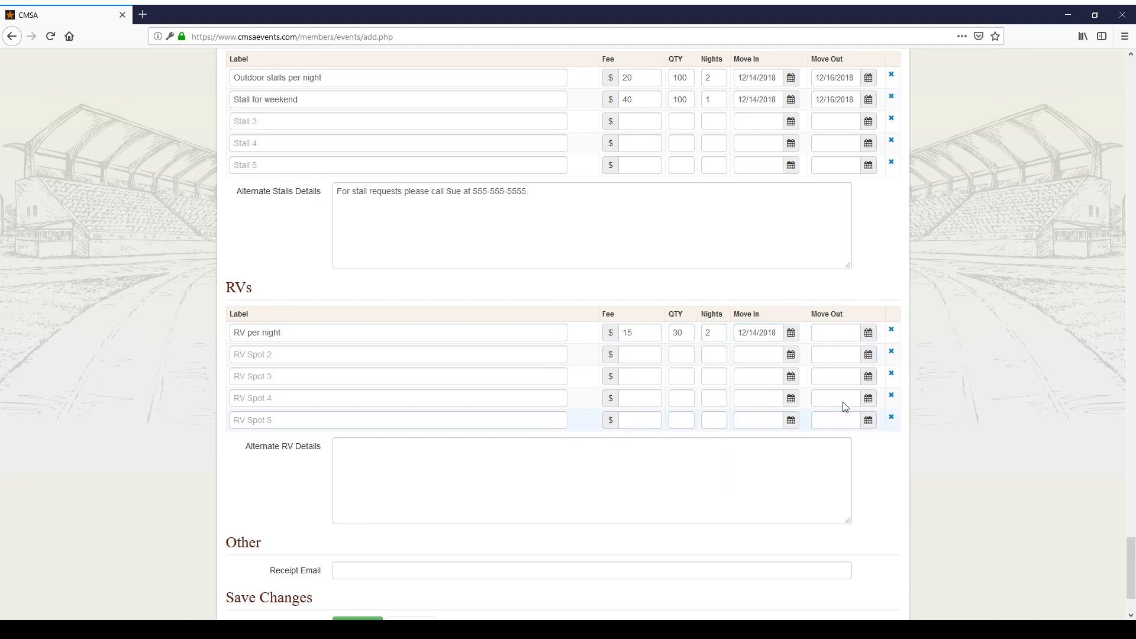
{"action": "left_click", "coordinate": [835, 334]}
{"action": "left_click", "coordinate": [824, 435]}
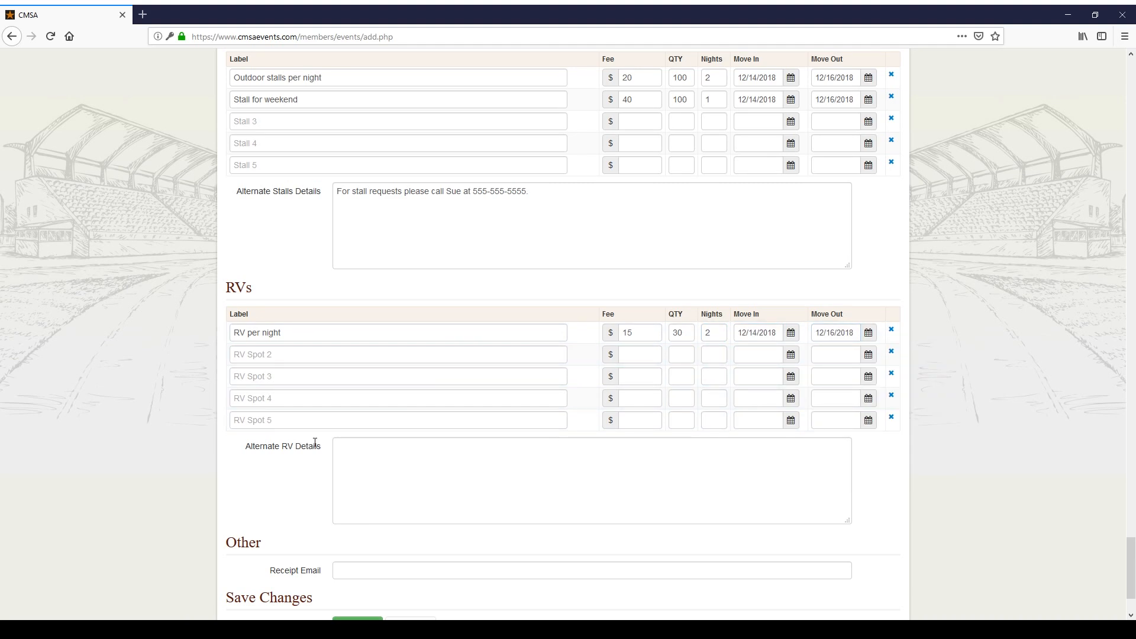
{"action": "scroll", "coordinate": [370, 443], "scroll_direction": "down", "scroll_amount": 3}
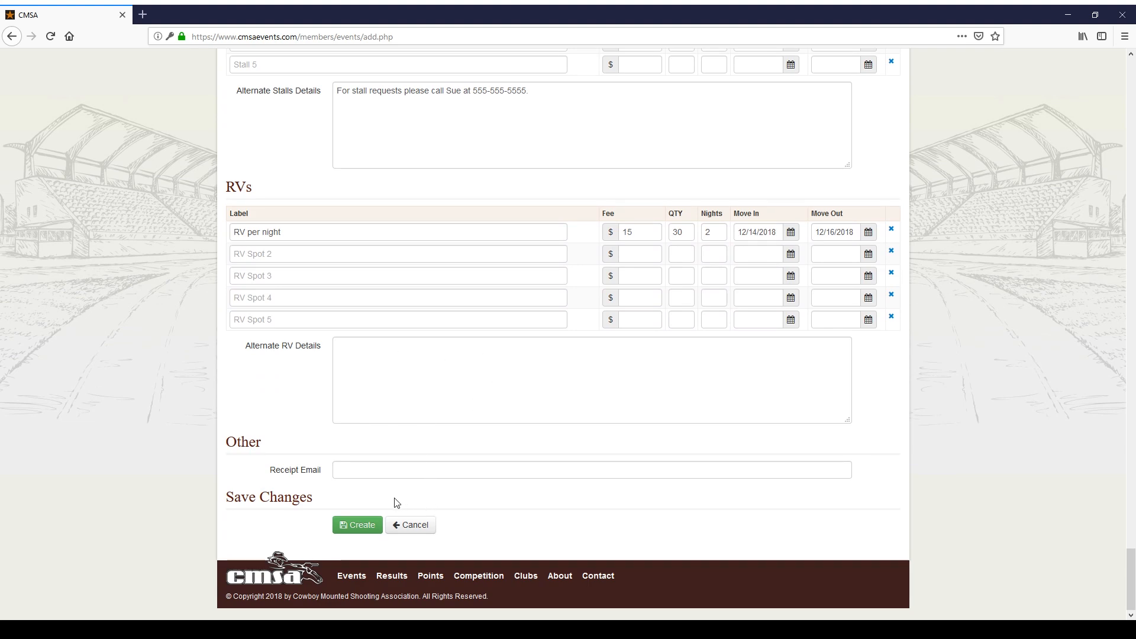
Step: Enter the president's and secretary's email addresses, separated by a semicolon, as receipt recipients
{"action": "left_click", "coordinate": [388, 471]}
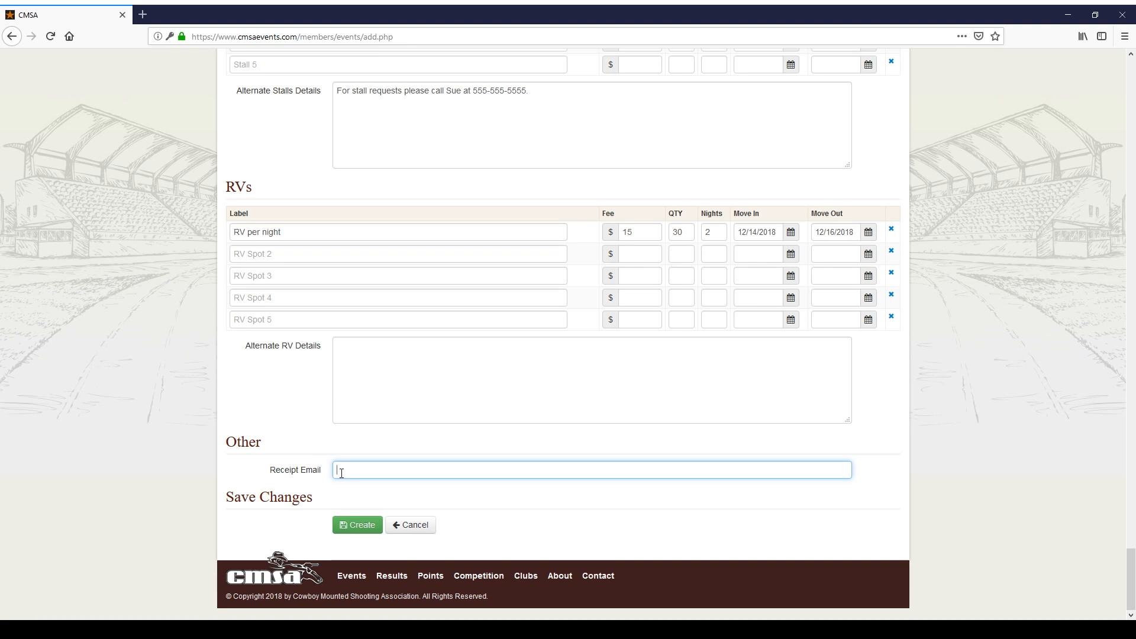
{"action": "type", "text": "pre"}
{"action": "key", "text": "BackSpace"}
{"action": "key", "text": "BackSpace"}
{"action": "type", "text": "dent@club.com; secretary@email.com"}
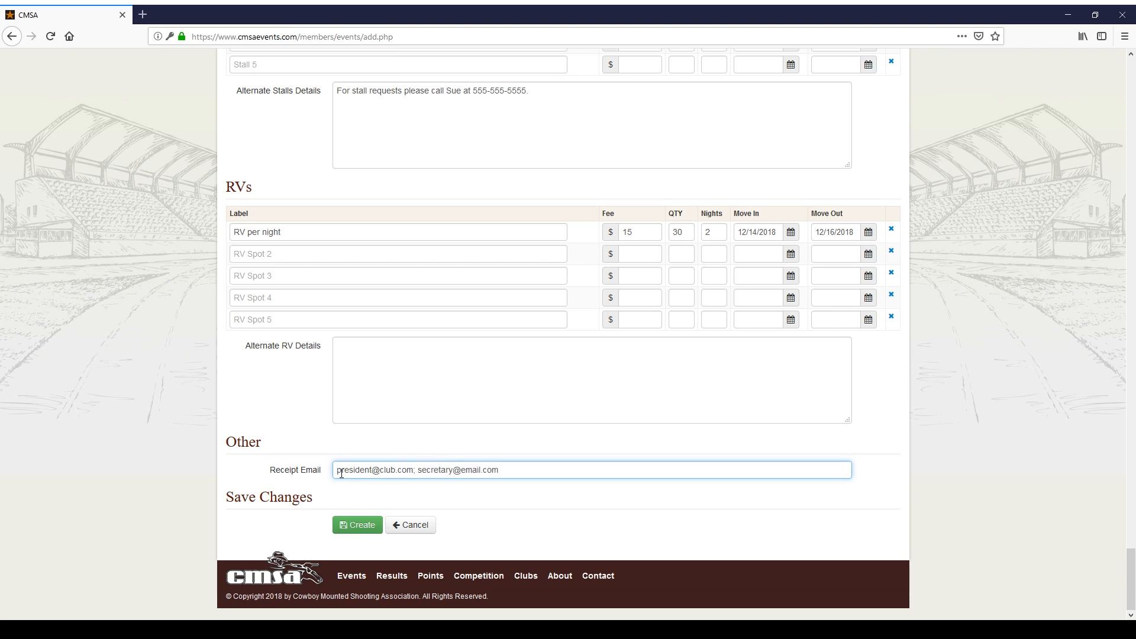